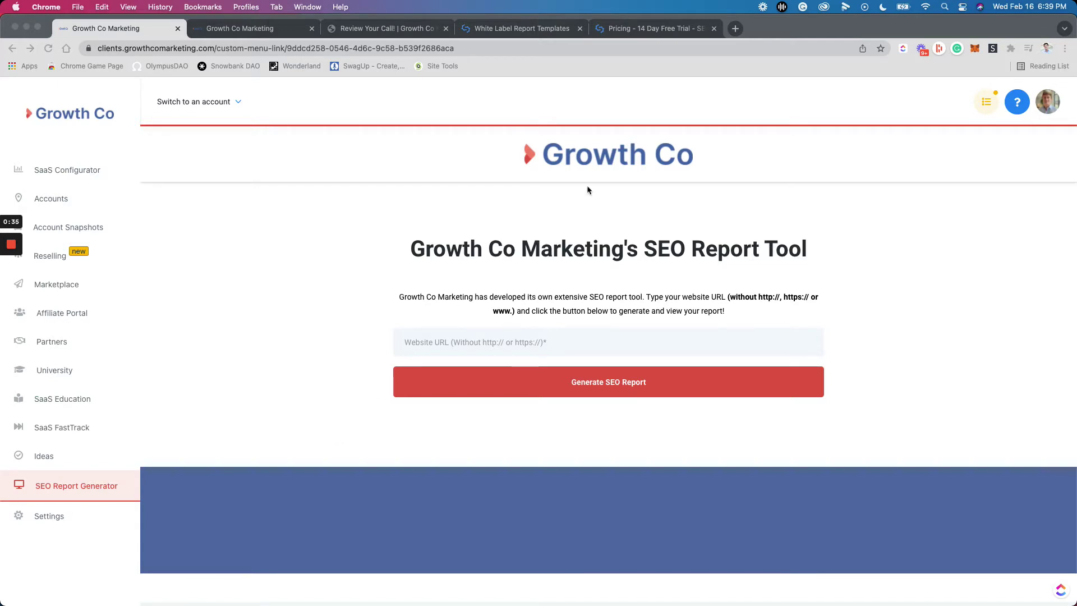
left_click(633, 37)
mouse_move(633, 92)
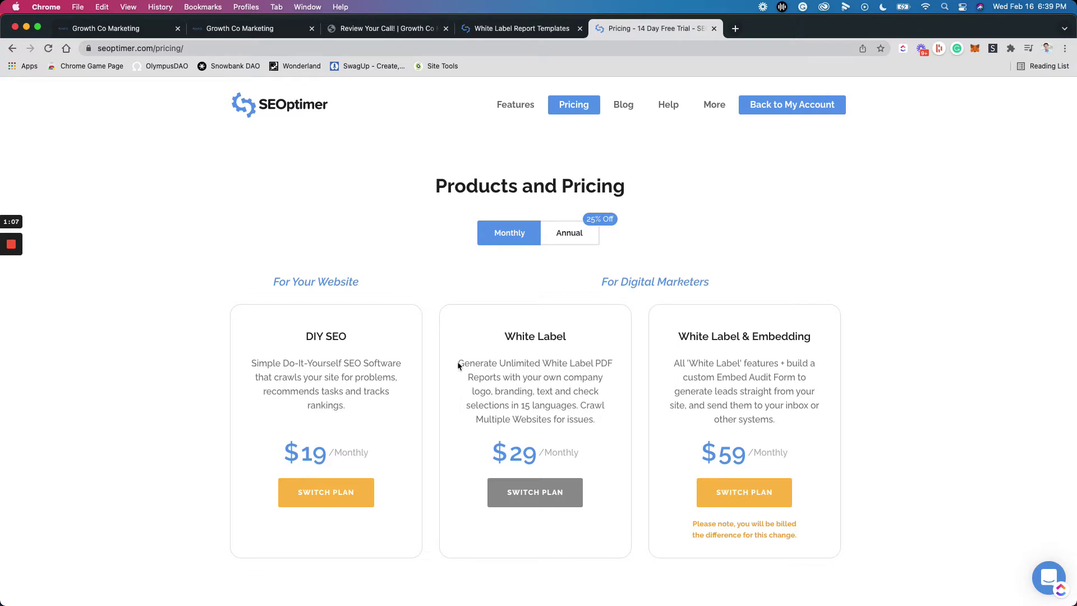
left_click_drag(458, 365, 603, 419)
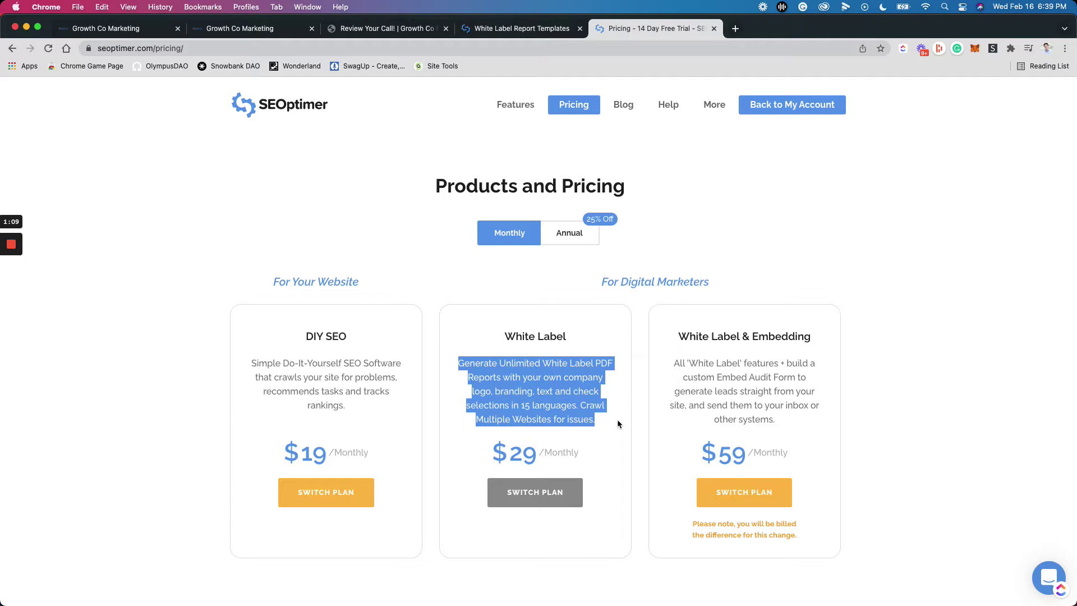
left_click(618, 421)
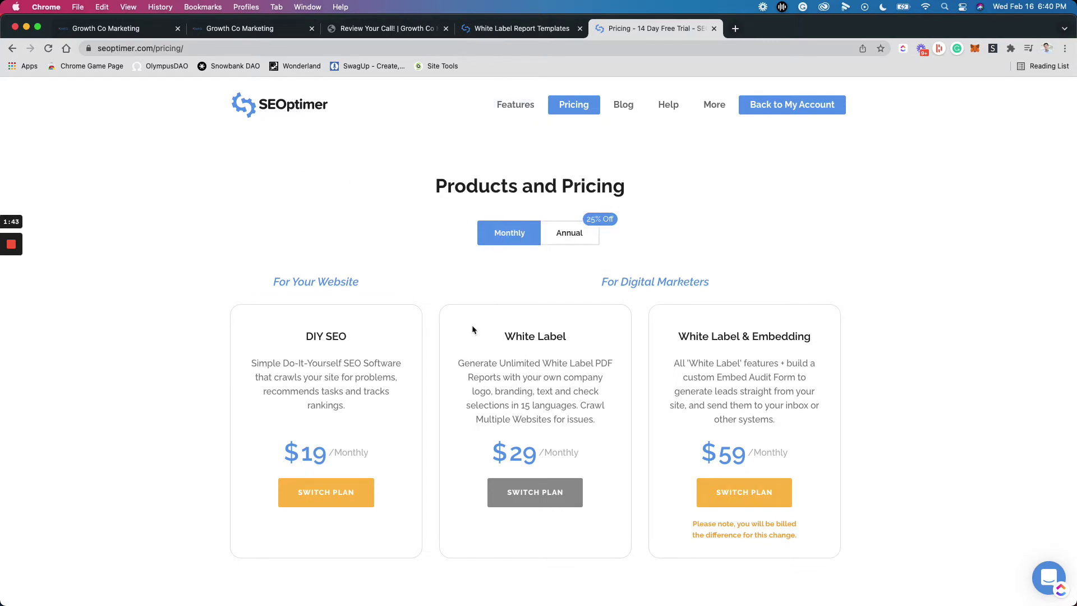
left_click_drag(491, 452, 548, 449)
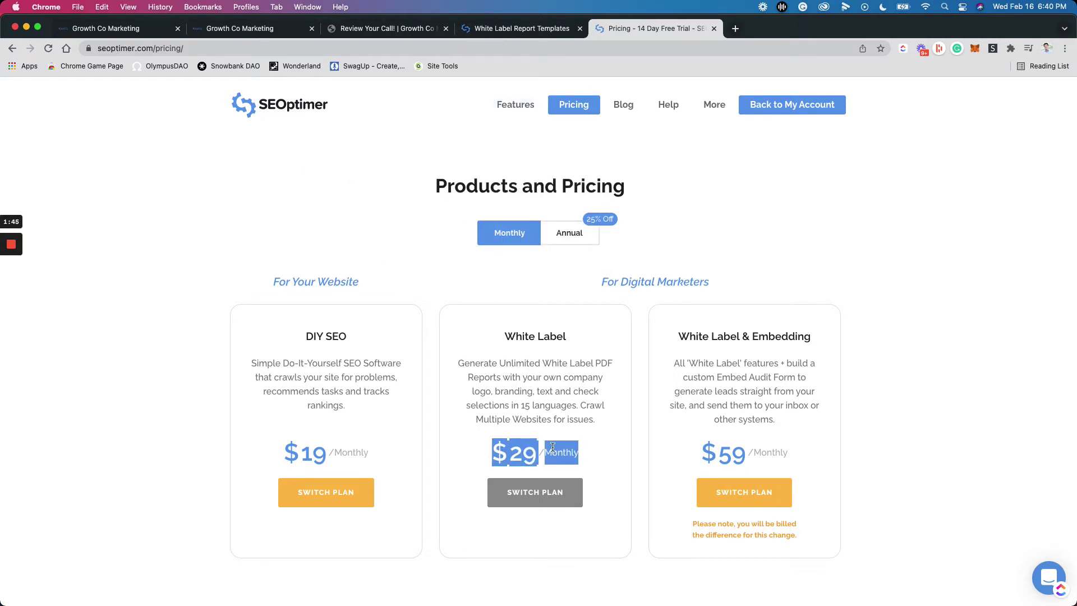
left_click(516, 351)
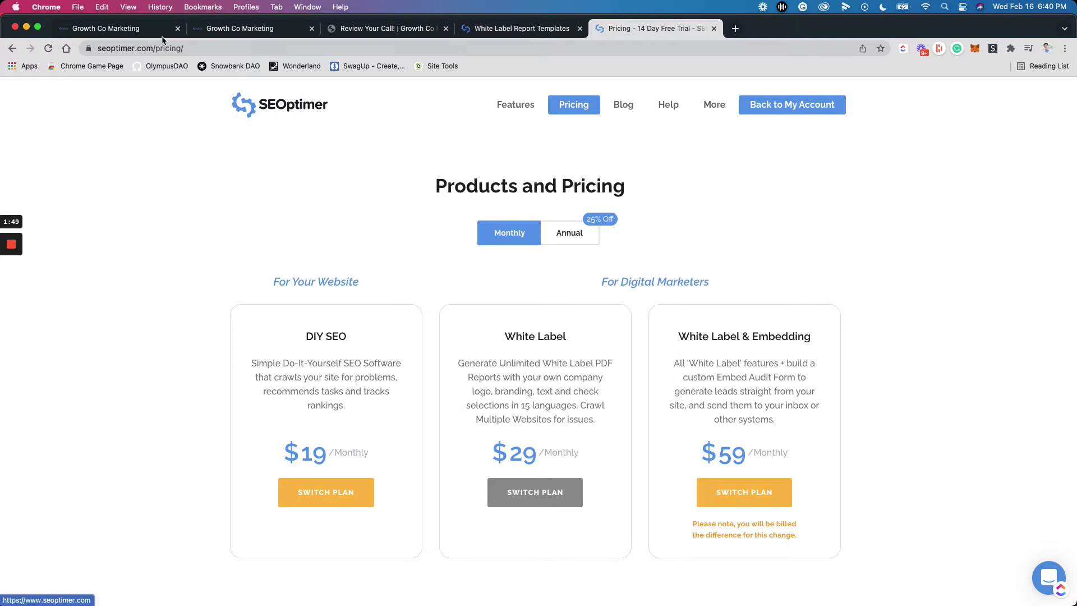
- Return to the Growth Co Marketing tab and open the SEO Report Generator page
left_click(146, 29)
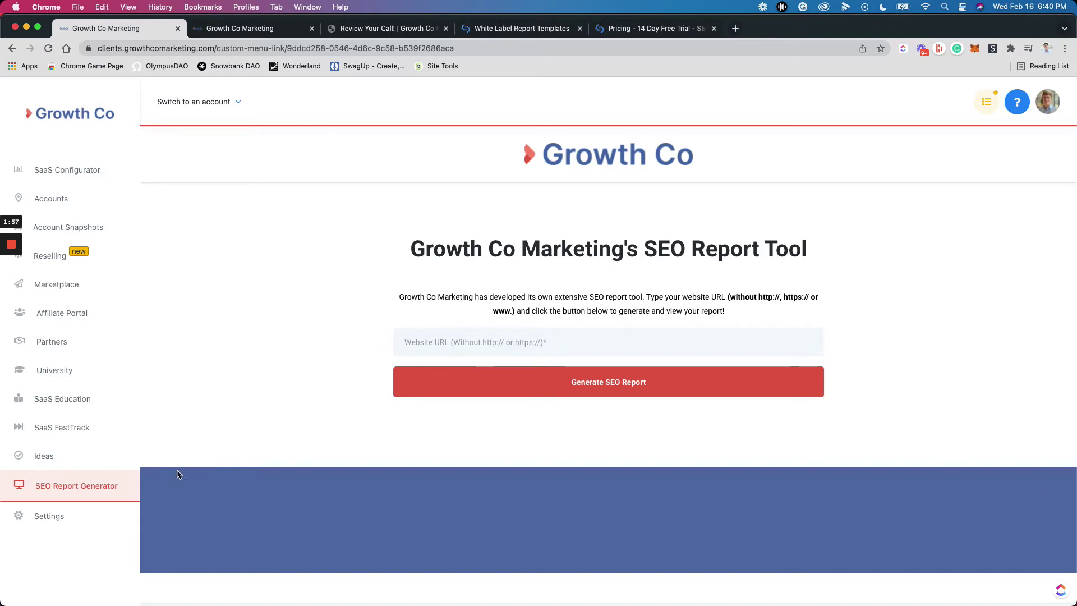
left_click(80, 492)
- Enter gohighlevel.com as the website URL and generate the Growth Co SEO report
left_click(469, 353)
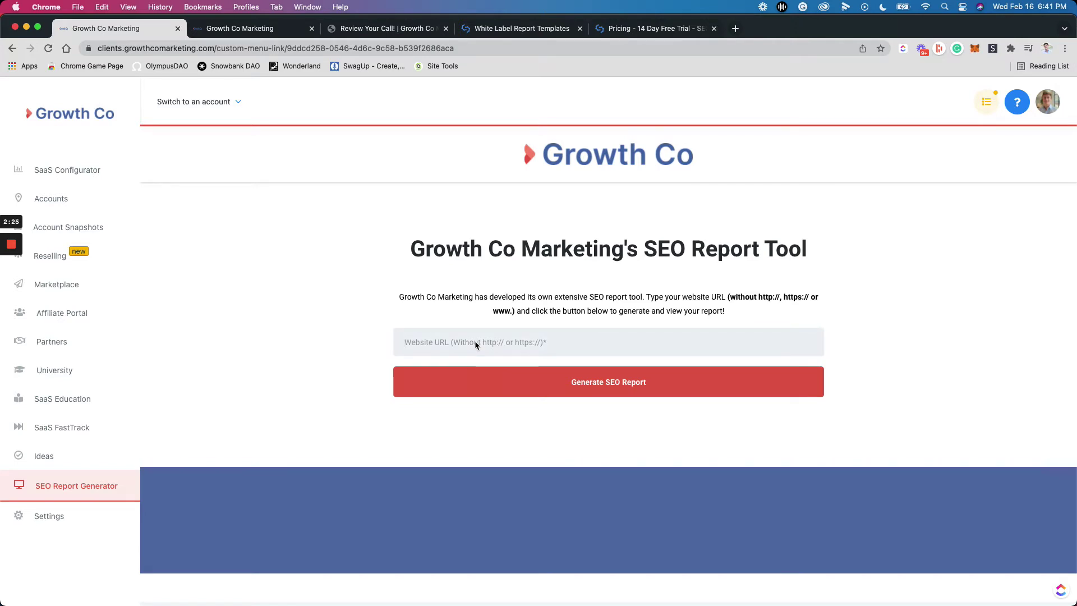
type("gohighlevel.com")
left_click(492, 389)
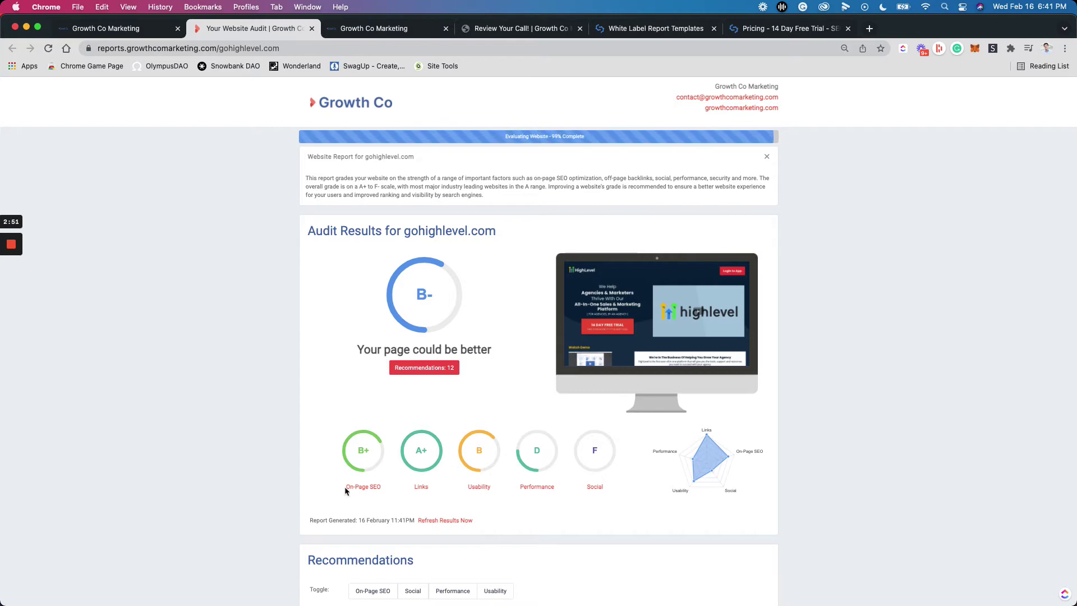
- Scroll through the gohighlevel.com audit: B- overall, 15 recommendations, and category grades
scroll(614, 476, "down", 8)
scroll(434, 249, "up", 3)
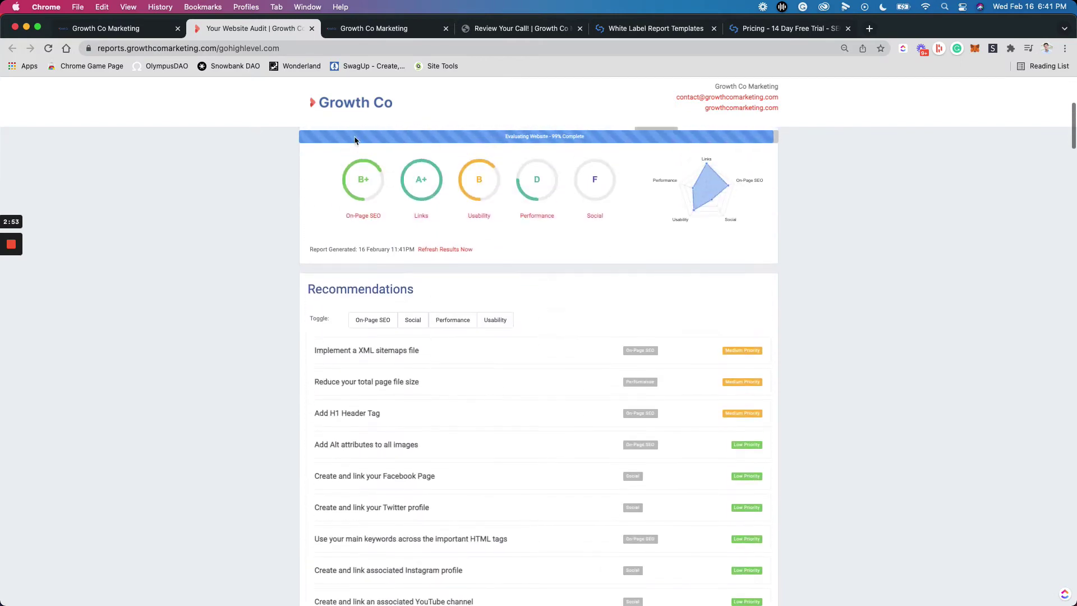
scroll(458, 207, "down", 2)
scroll(465, 395, "down", 8)
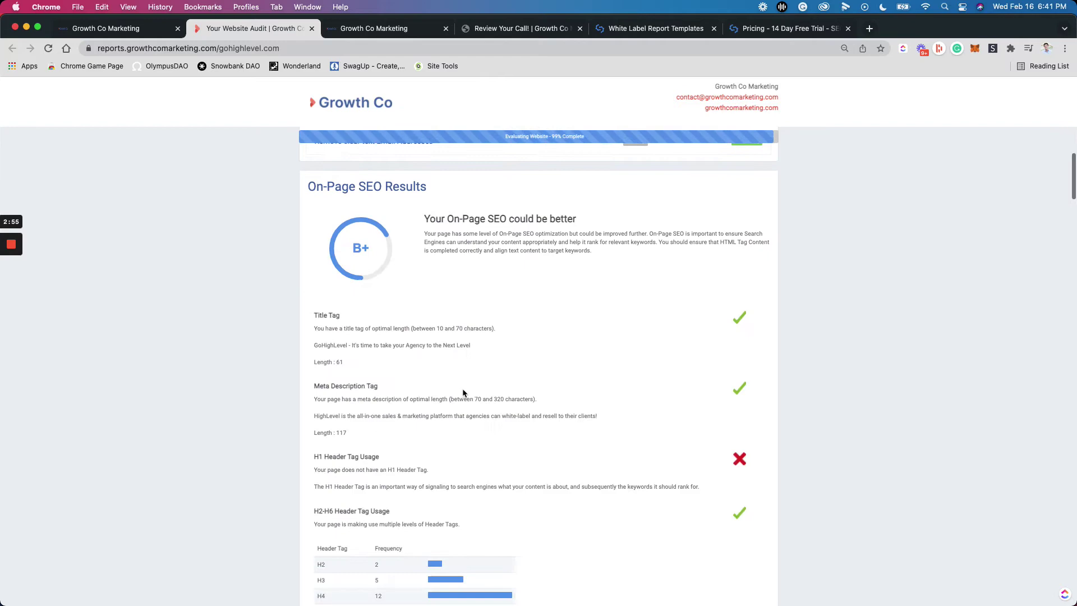
scroll(464, 393, "up", 1)
scroll(457, 340, "down", 6)
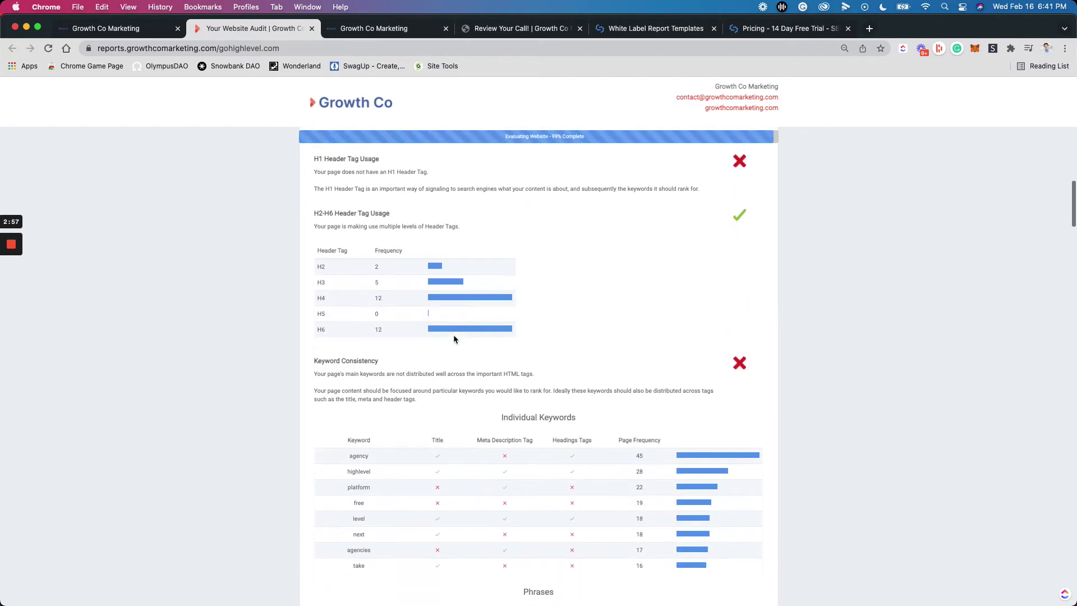
scroll(454, 338, "down", 1)
scroll(393, 325, "down", 3)
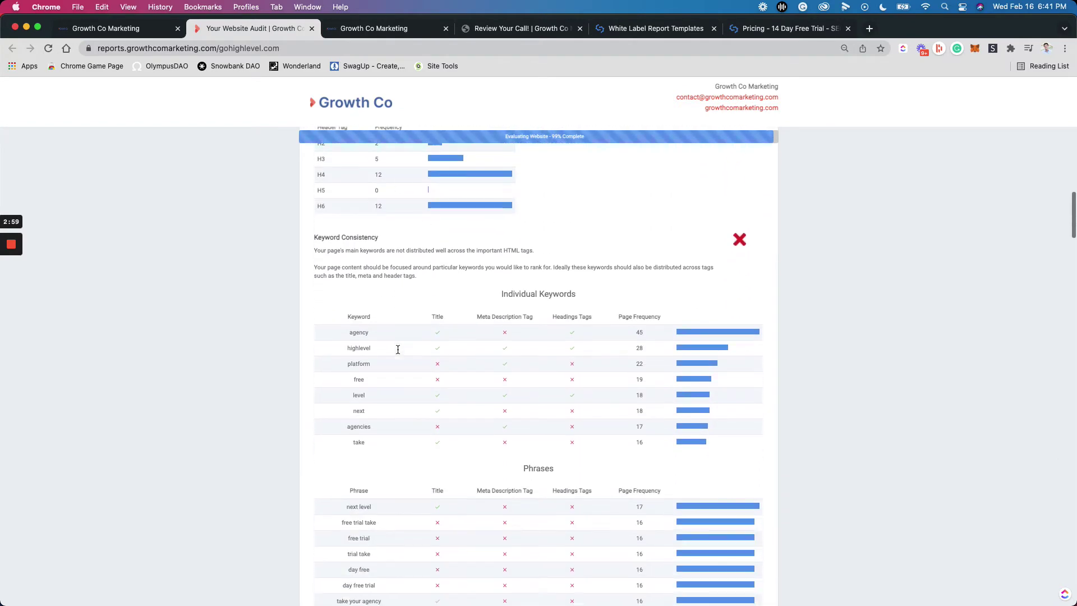
scroll(487, 416, "down", 7)
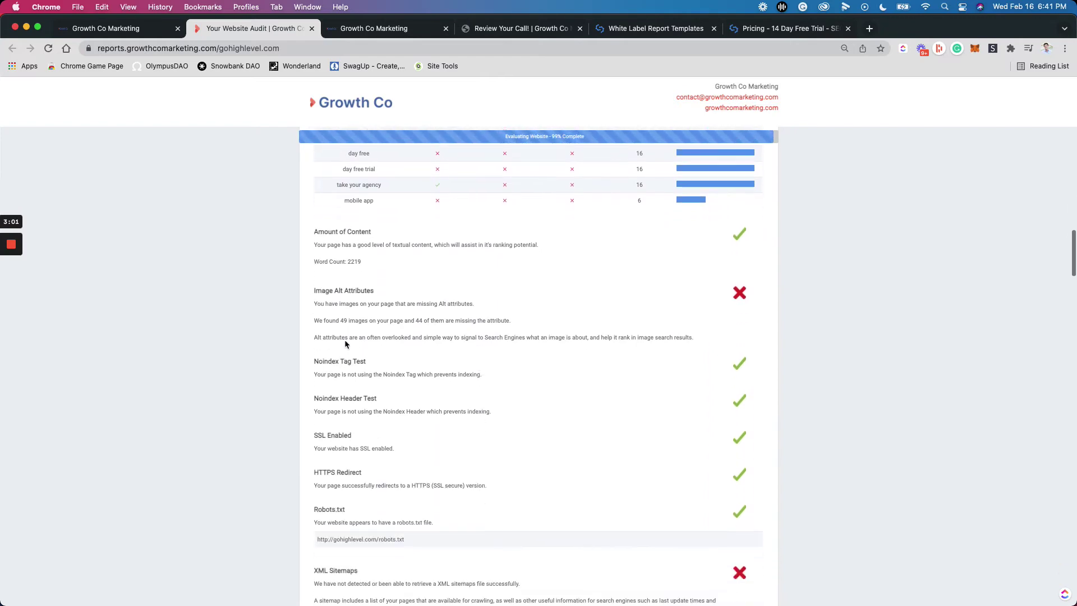
scroll(356, 291, "down", 6)
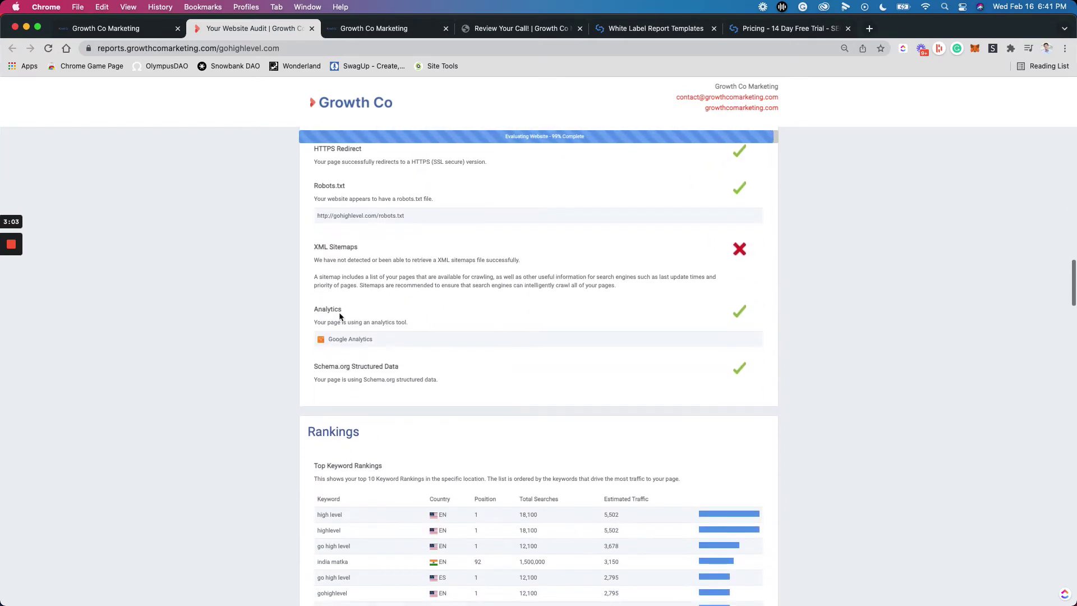
scroll(360, 358, "down", 8)
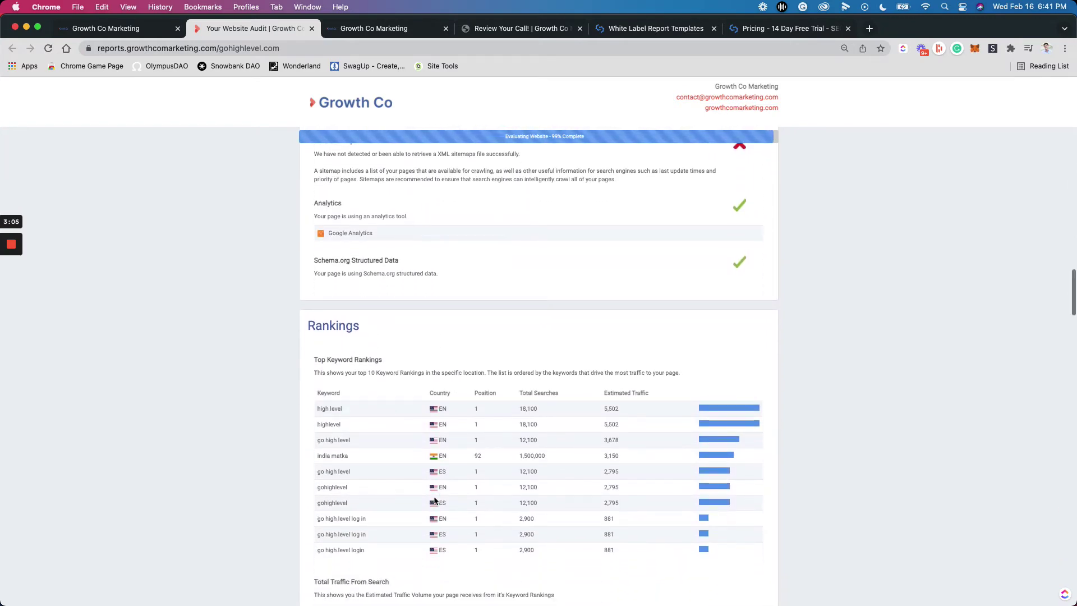
scroll(407, 386, "up", 2)
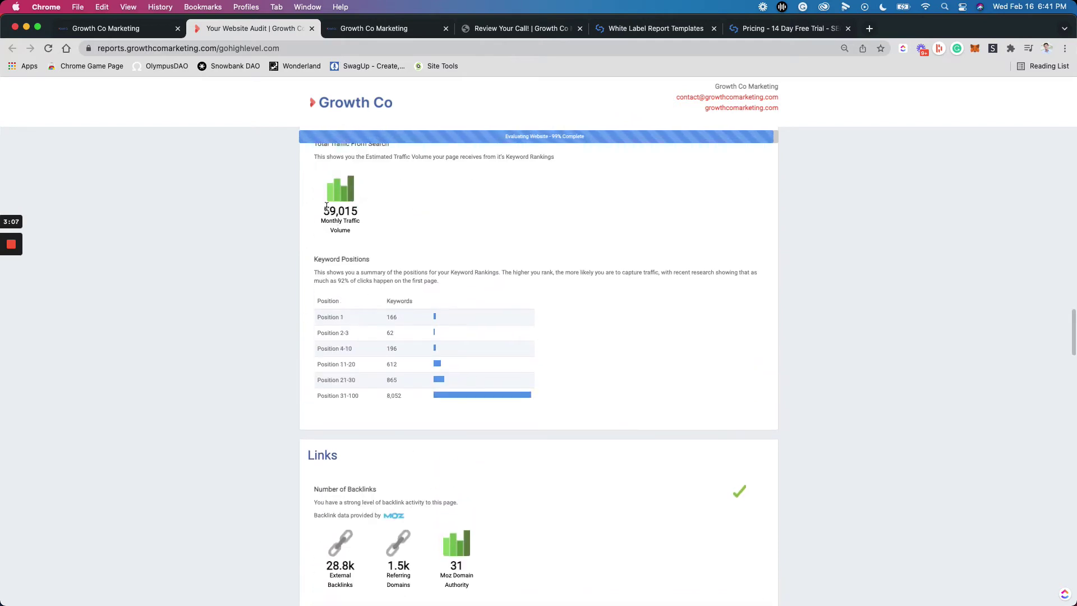
scroll(378, 397, "down", 5)
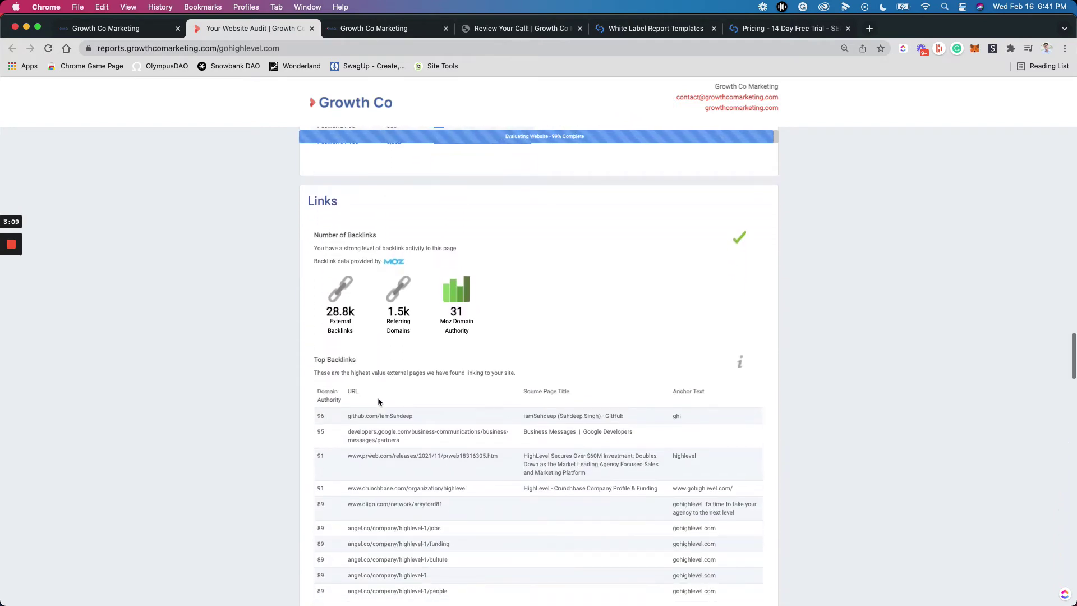
scroll(378, 397, "down", 2)
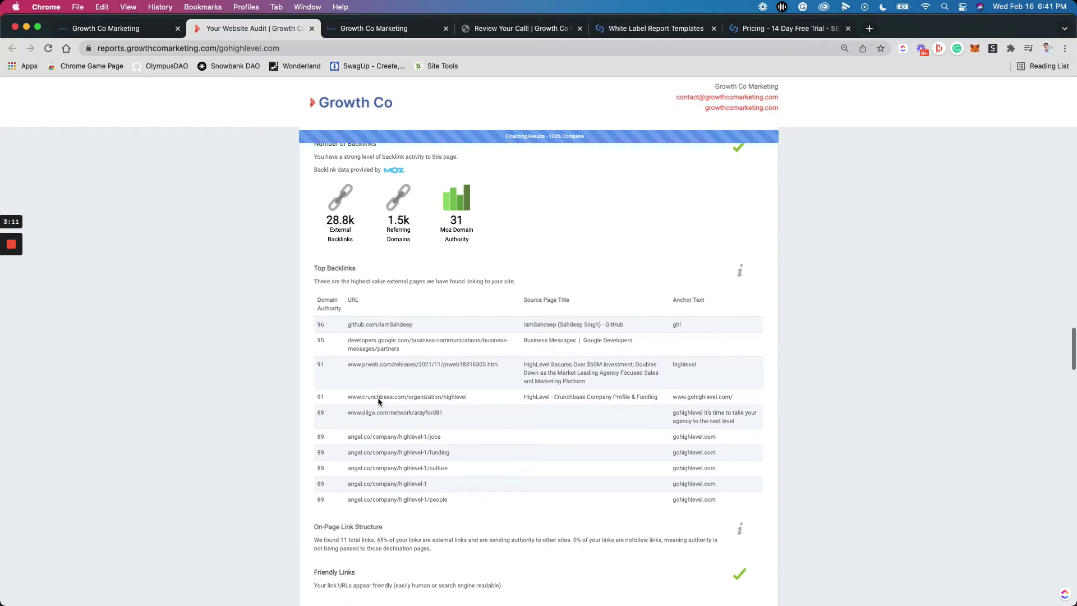
scroll(378, 397, "down", 12)
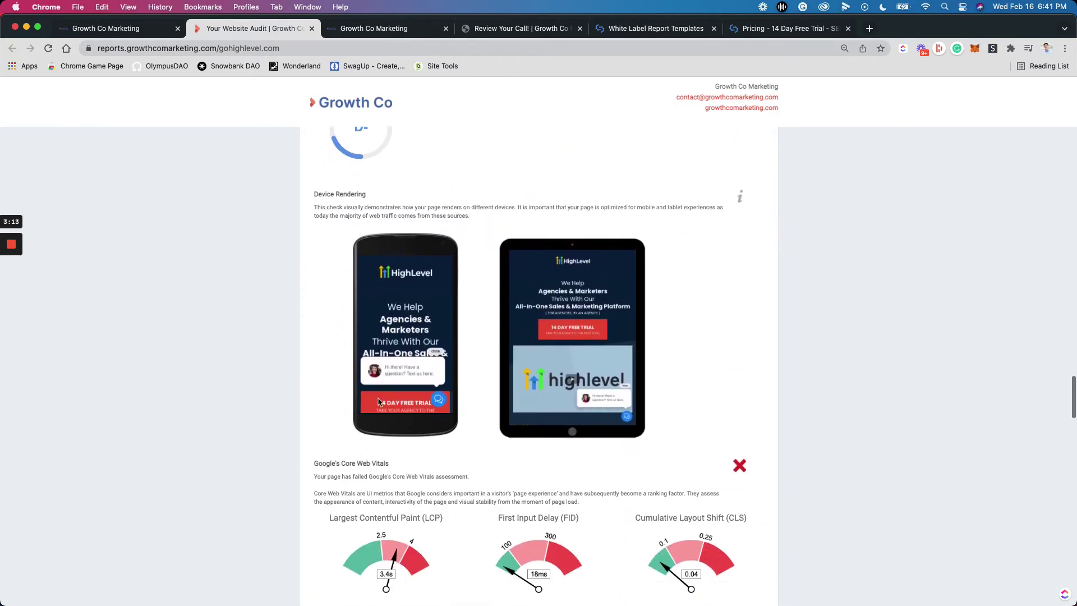
scroll(379, 400, "down", 10)
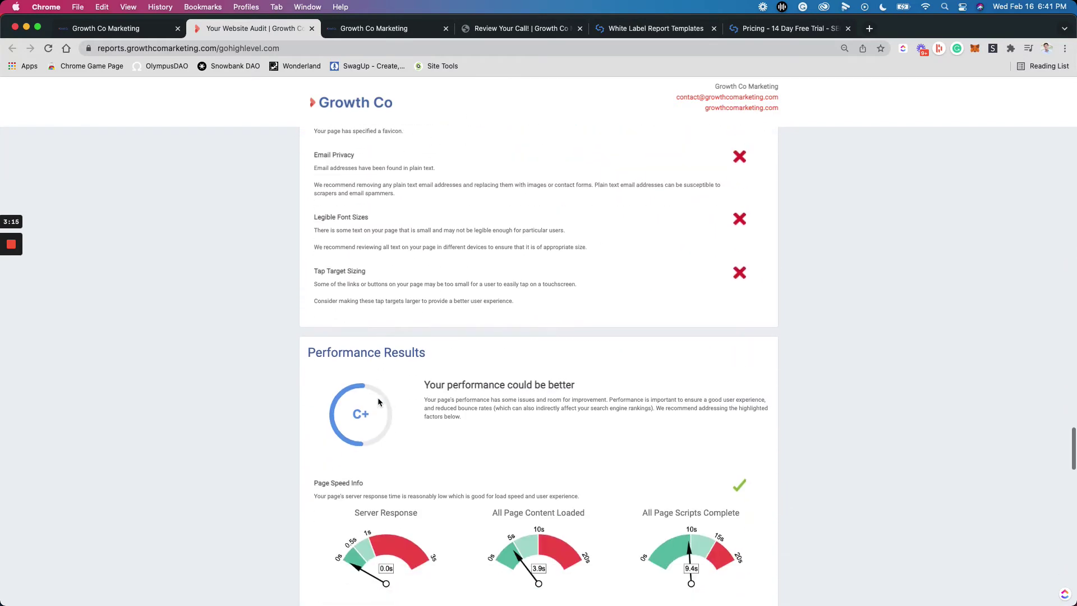
scroll(449, 380, "down", 15)
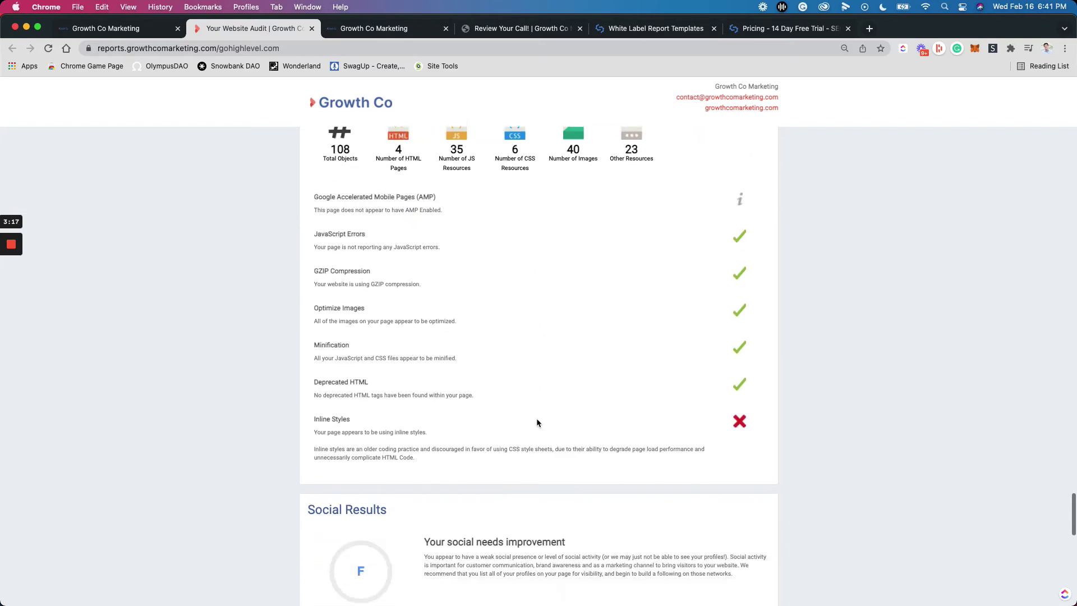
scroll(537, 419, "down", 13)
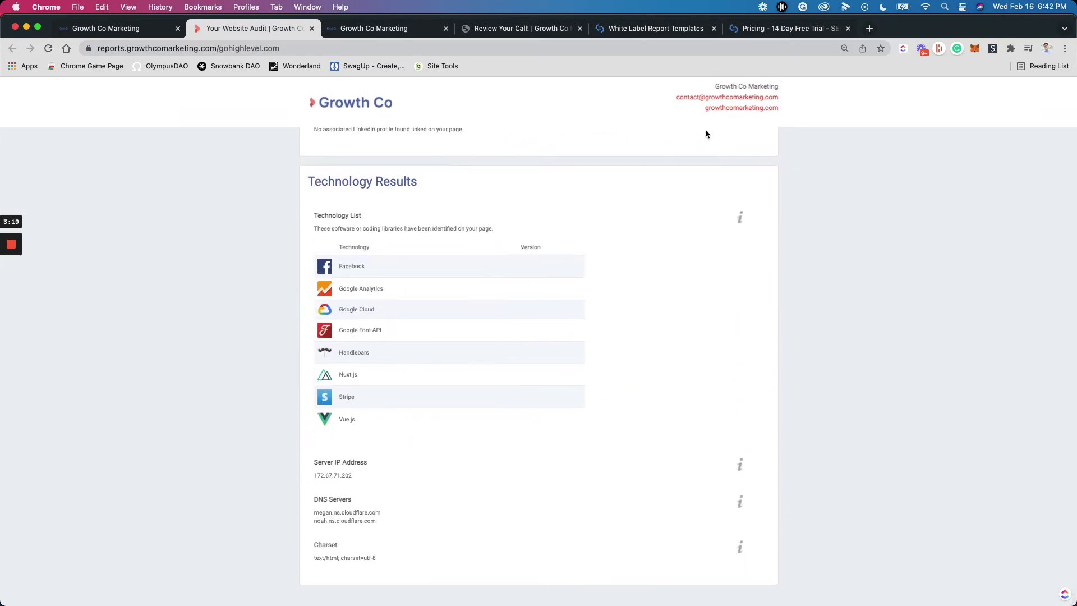
scroll(456, 185, "up", 10)
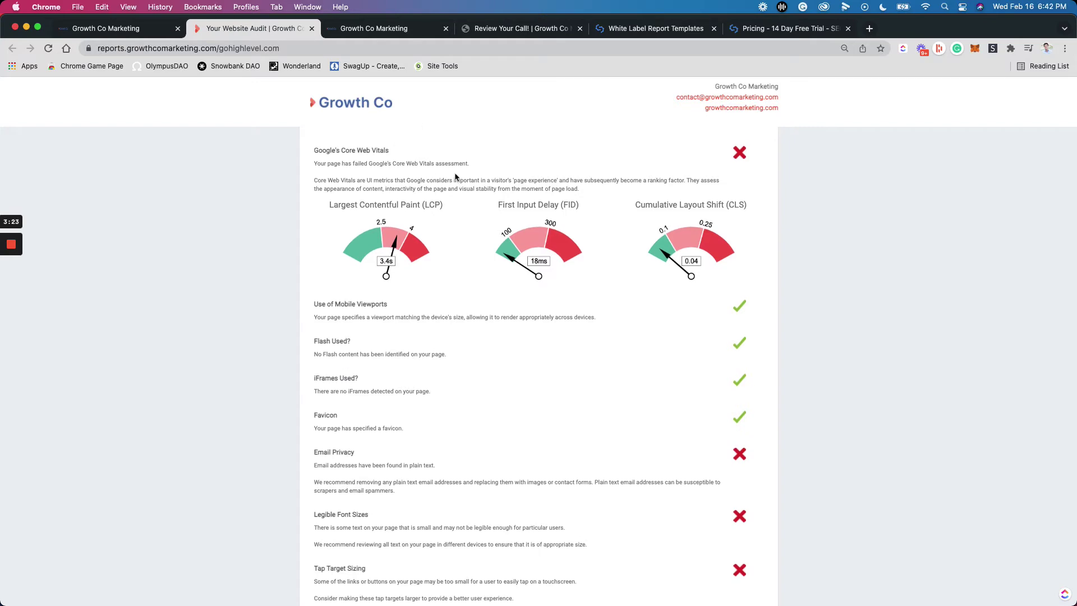
scroll(455, 174, "up", 15)
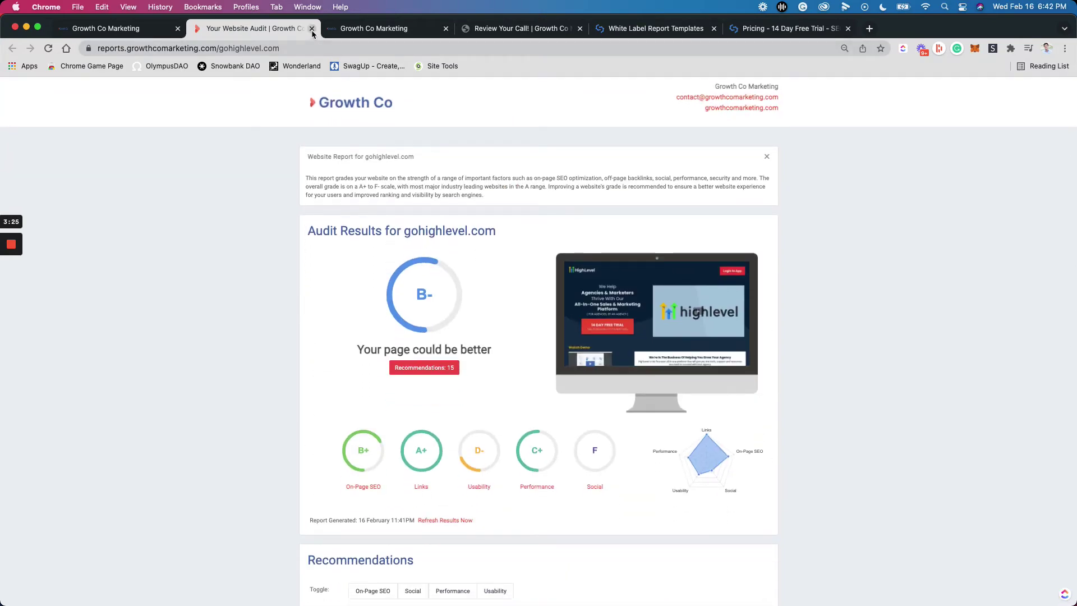
- Close the audit report and view SEOptimer's DIY SEO, White Label and Embedding plan pricing
left_click(312, 28)
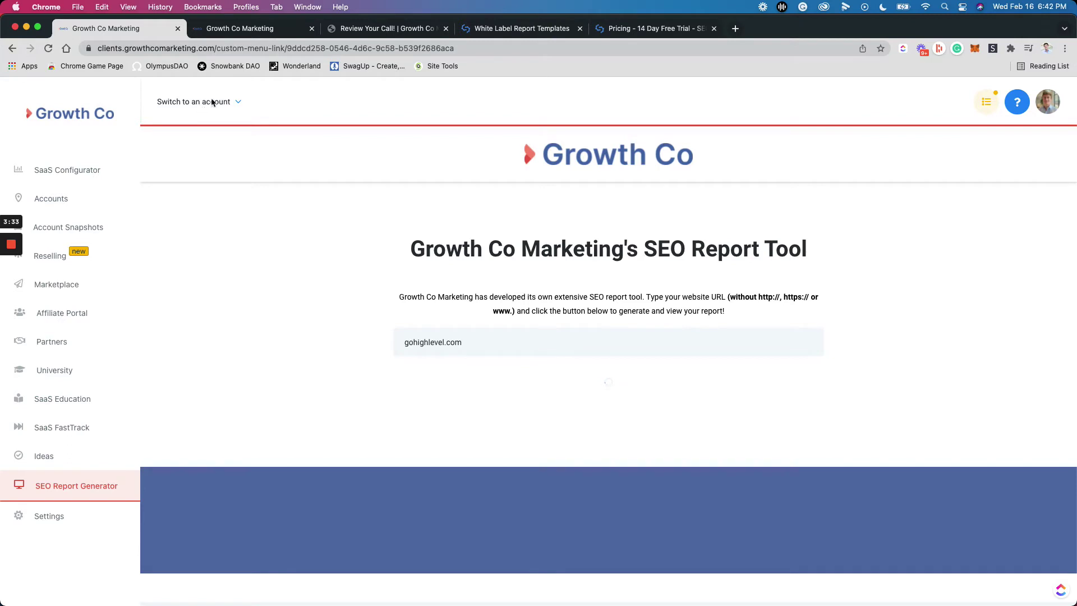
left_click(630, 32)
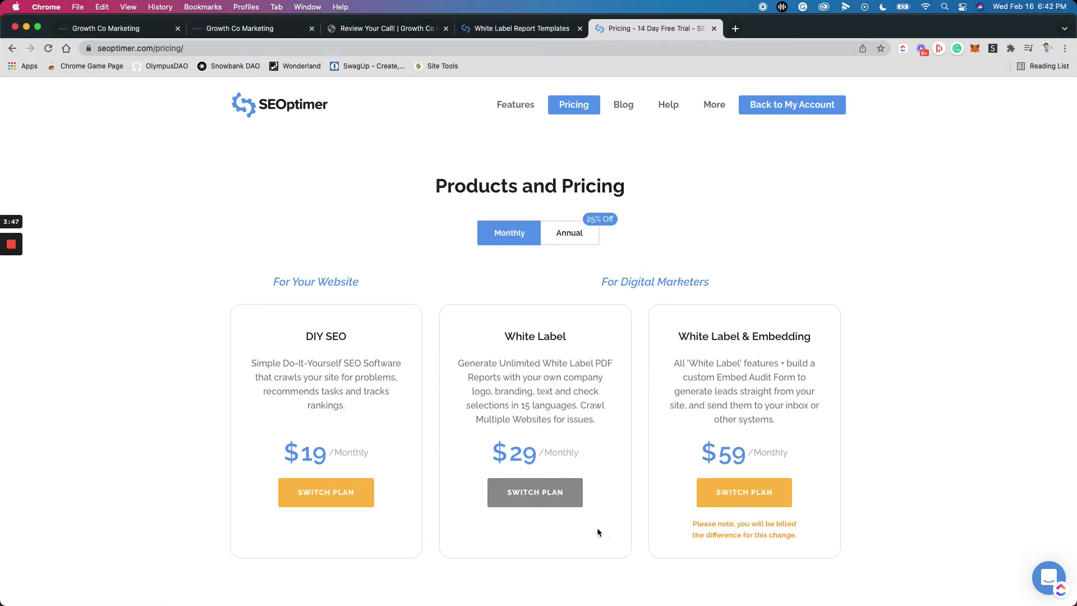
- Review the Default Template's General Settings and Report Header company fields in White Label Report Templates
left_click(534, 32)
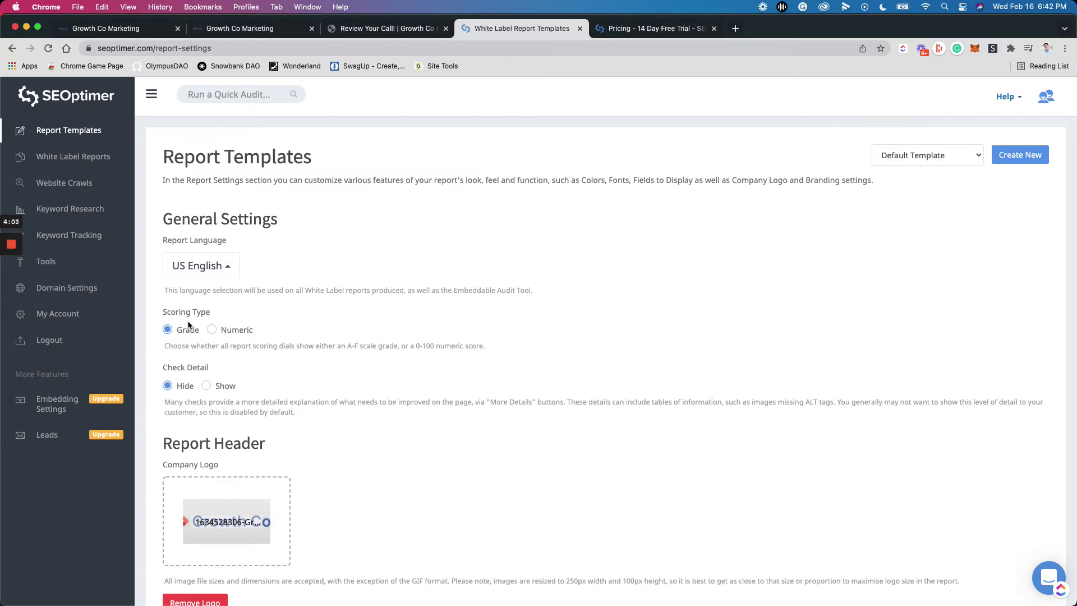
scroll(260, 352, "down", 1)
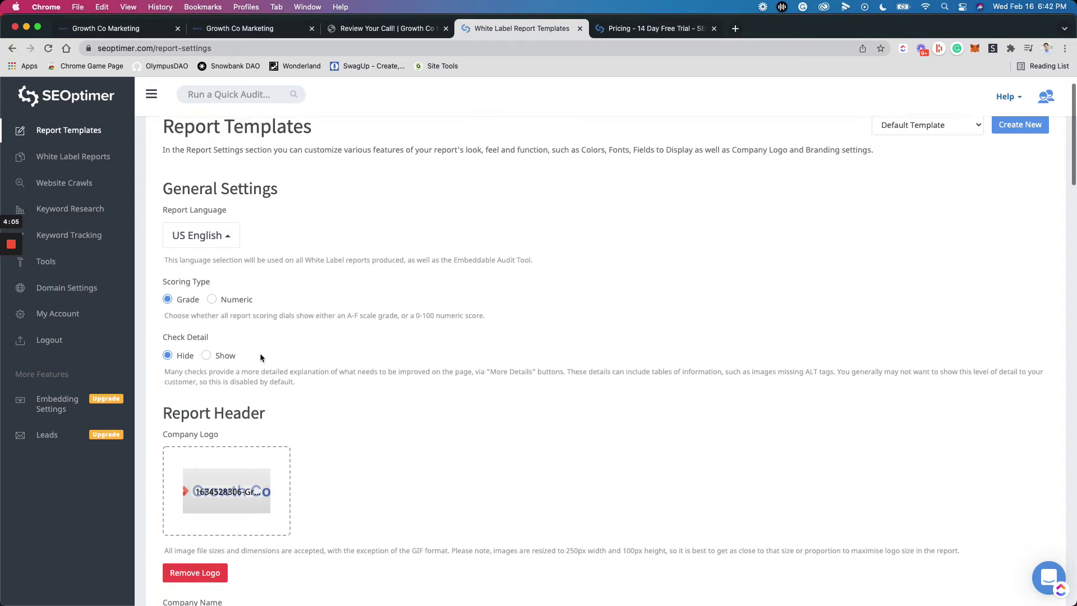
scroll(210, 328, "down", 3)
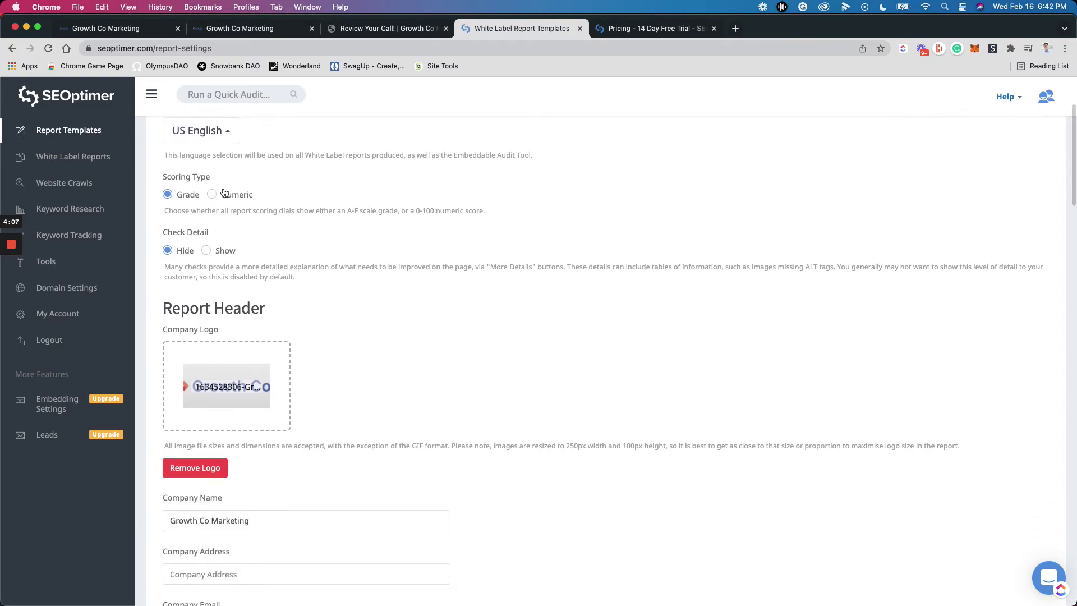
scroll(267, 283, "down", 1)
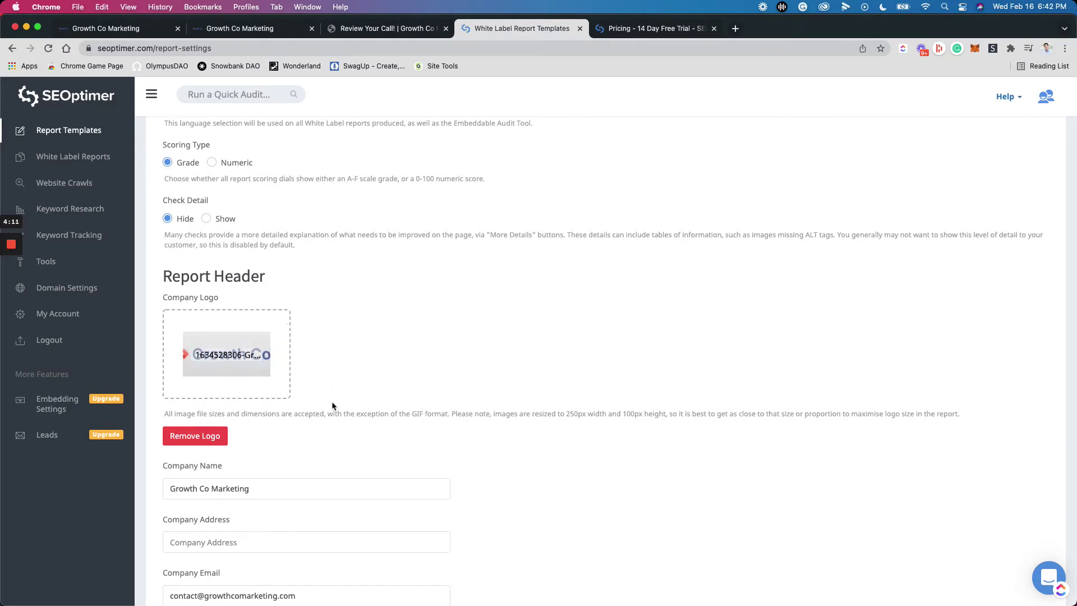
scroll(332, 402, "down", 4)
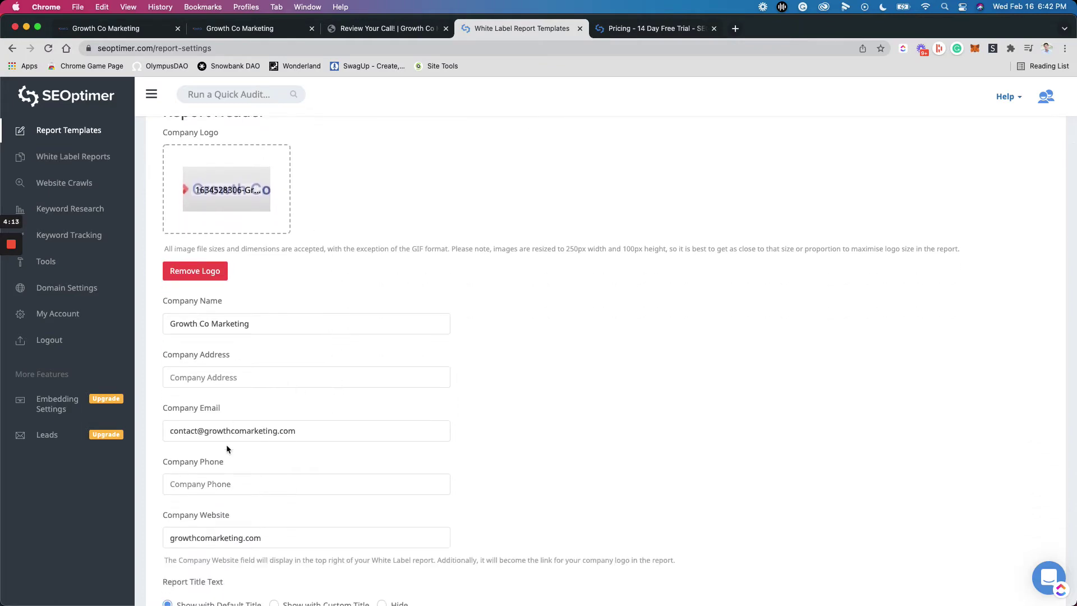
scroll(196, 388, "down", 1)
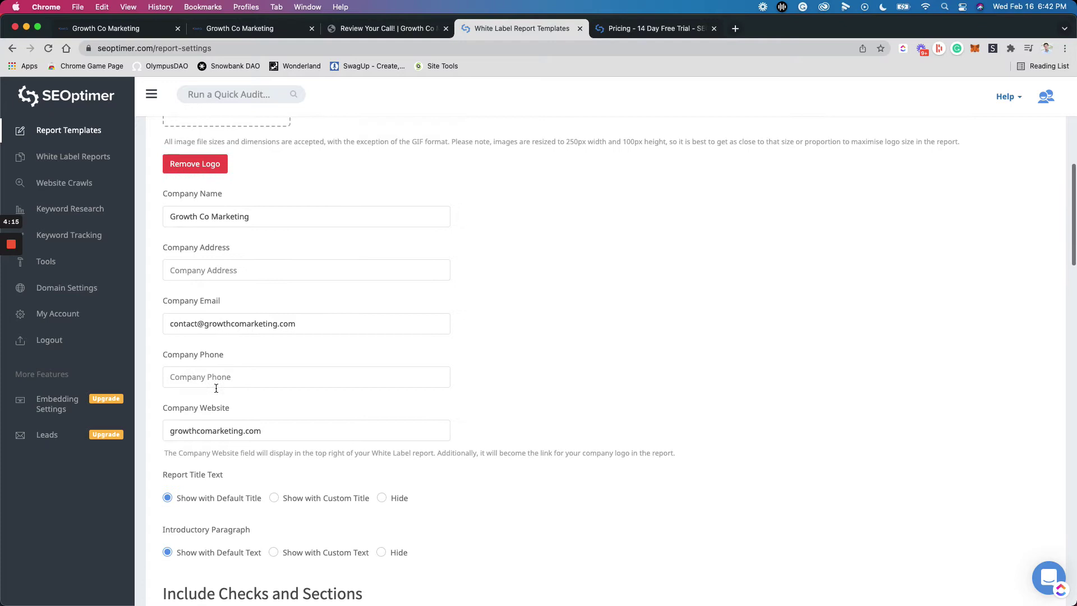
scroll(216, 385, "down", 3)
scroll(259, 491, "down", 4)
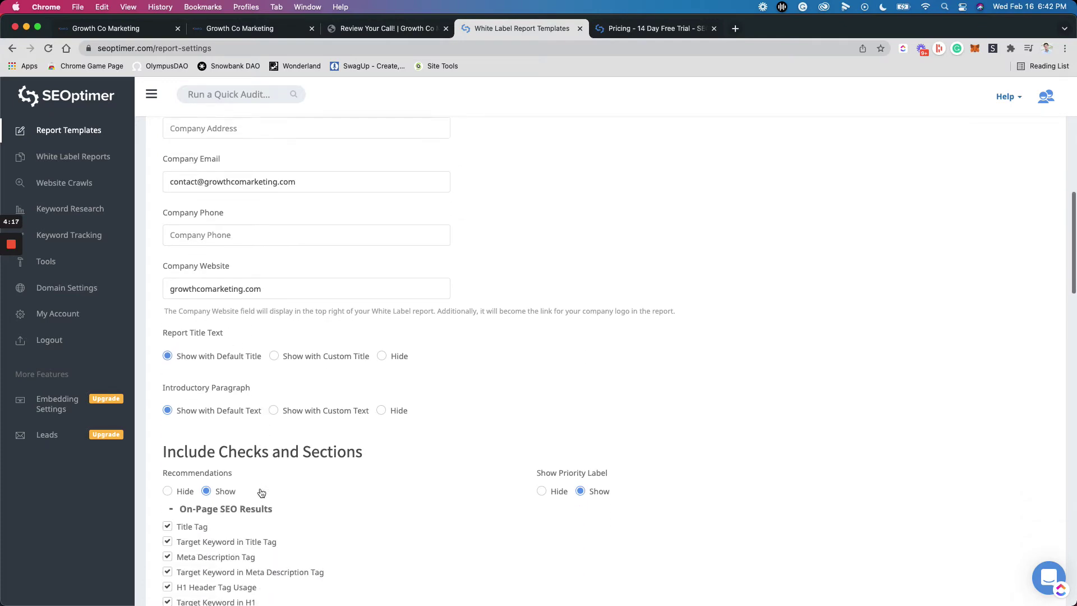
scroll(260, 488, "down", 2)
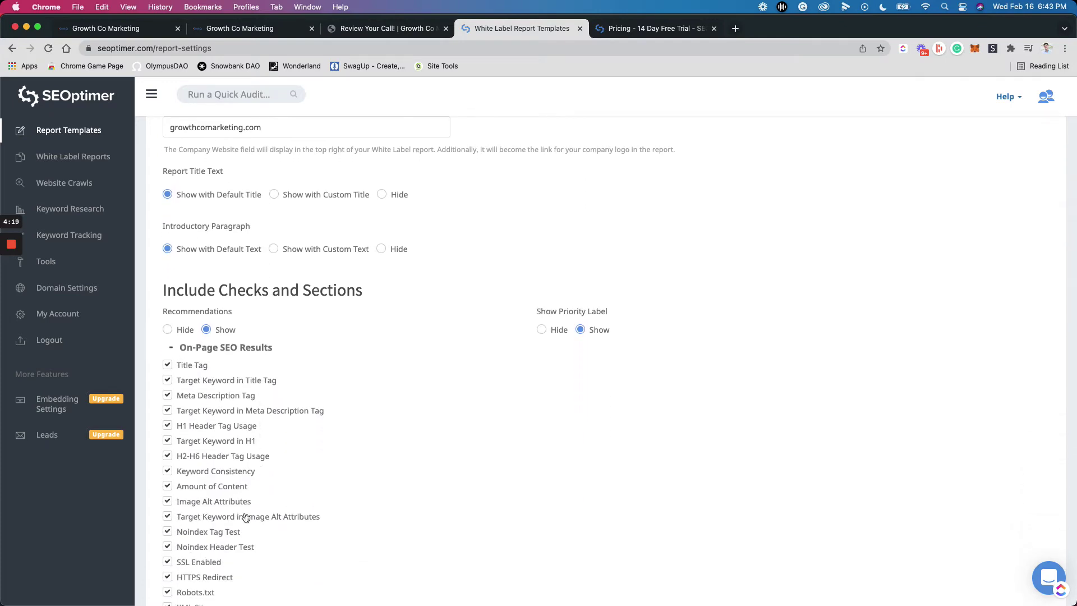
scroll(244, 507, "down", 10)
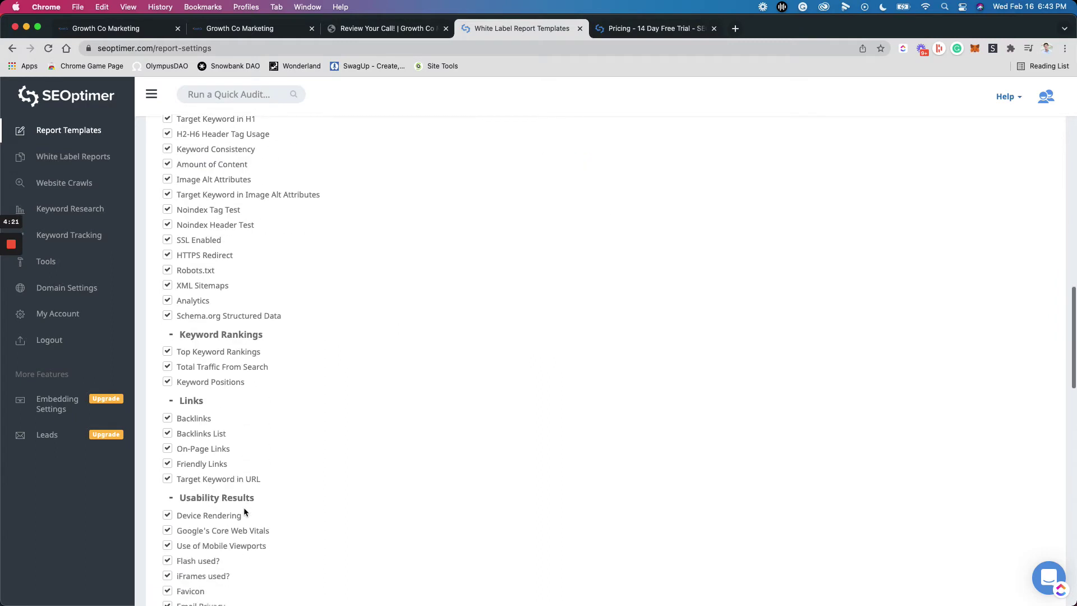
scroll(244, 508, "down", 10)
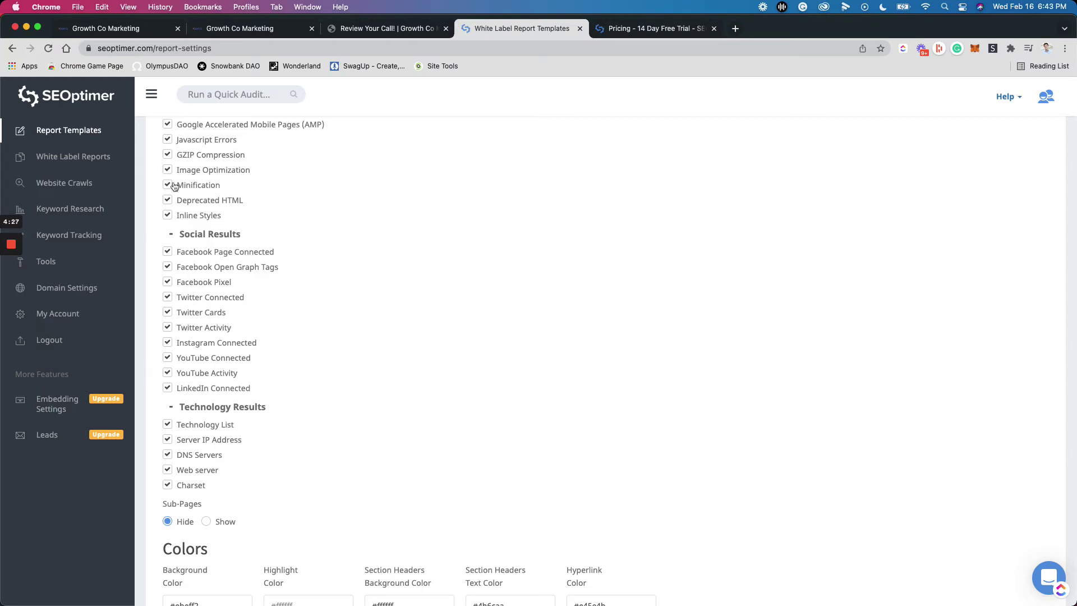
scroll(212, 314, "down", 4)
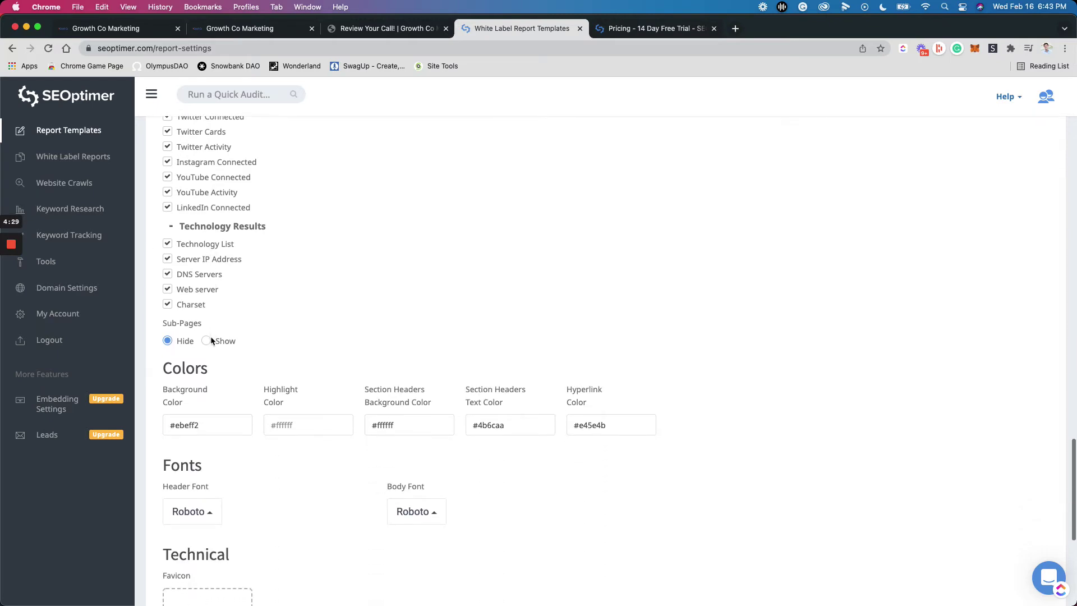
scroll(212, 340, "down", 1)
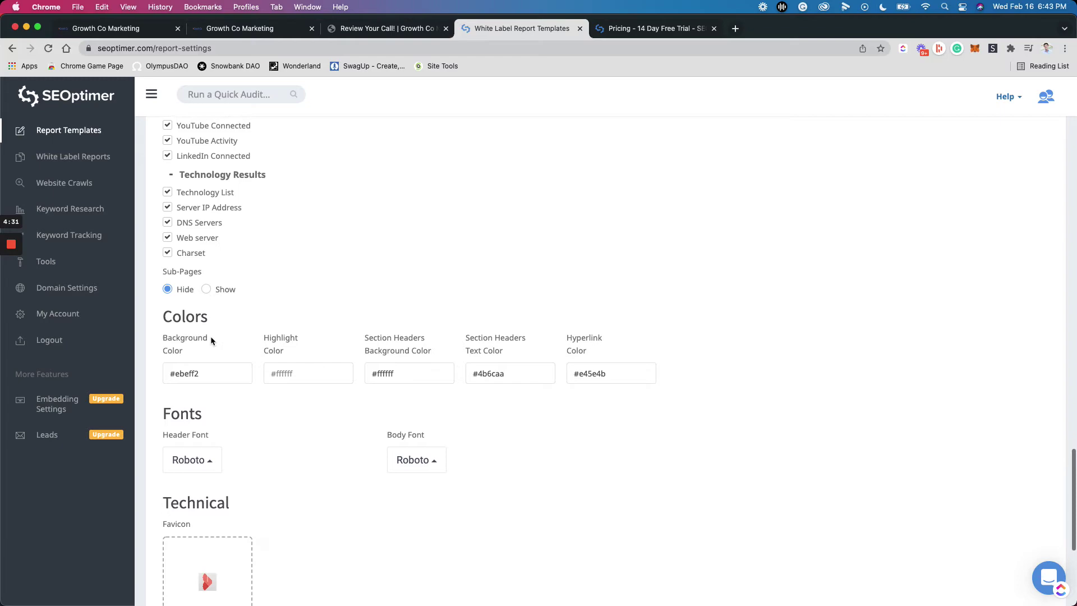
scroll(211, 340, "up", 10)
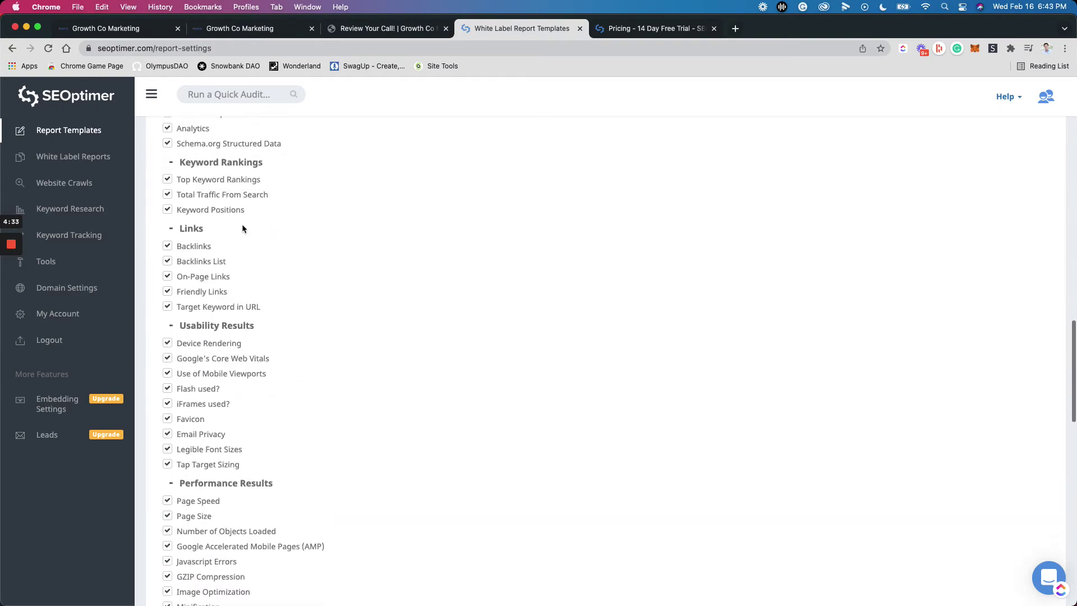
scroll(243, 227, "up", 4)
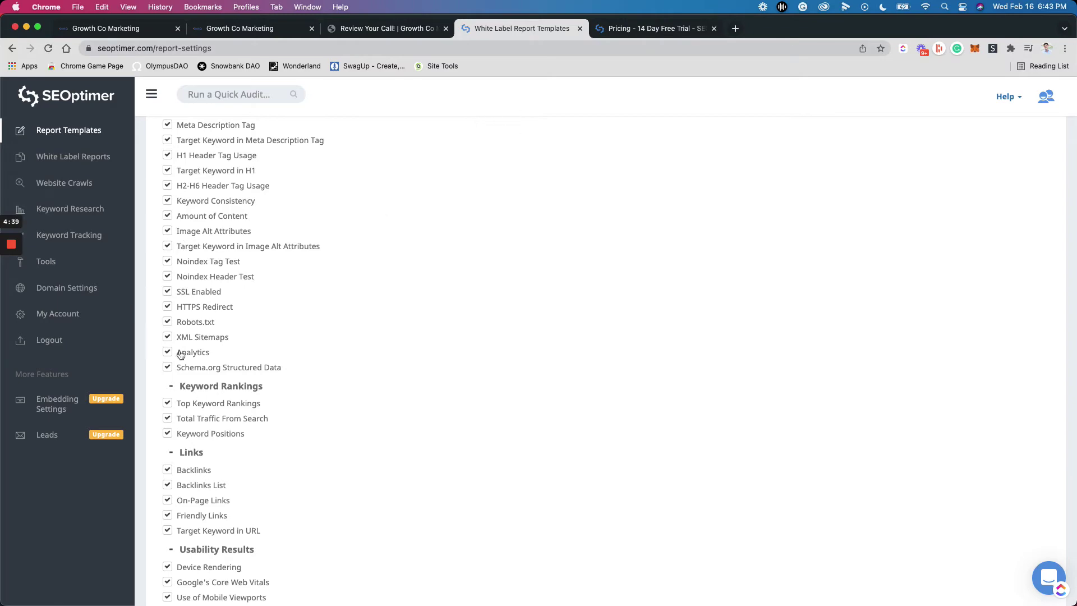
scroll(191, 422, "down", 5)
scroll(190, 422, "down", 13)
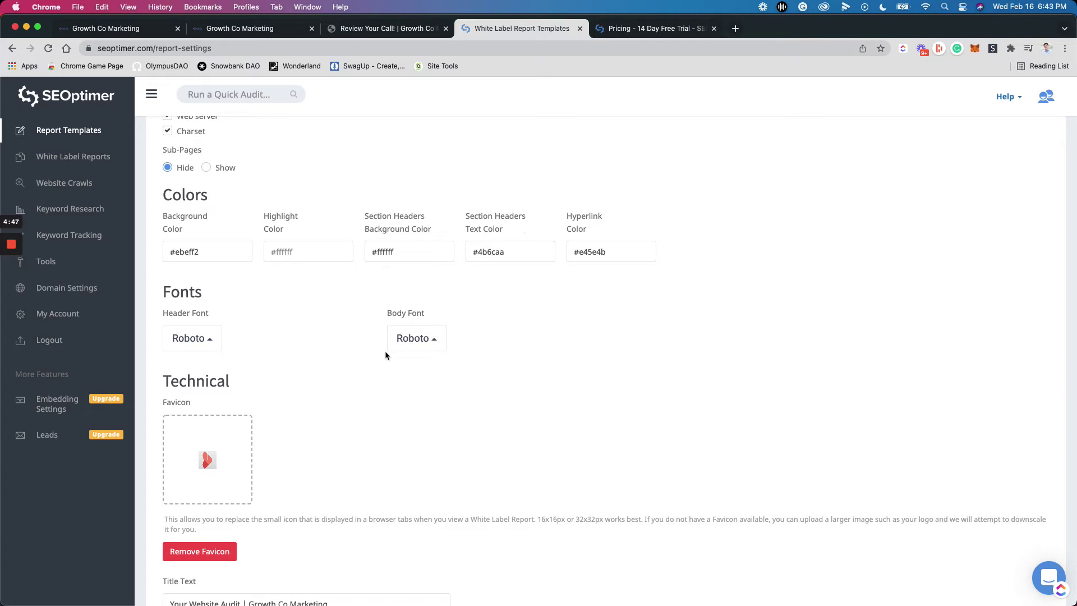
scroll(250, 465, "down", 3)
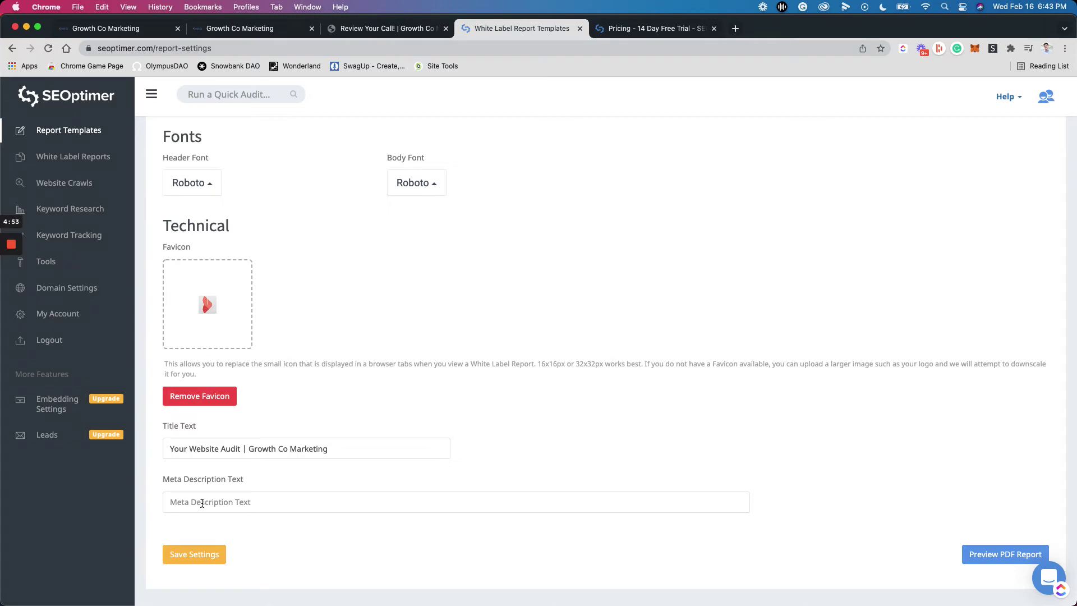
scroll(410, 234, "up", 15)
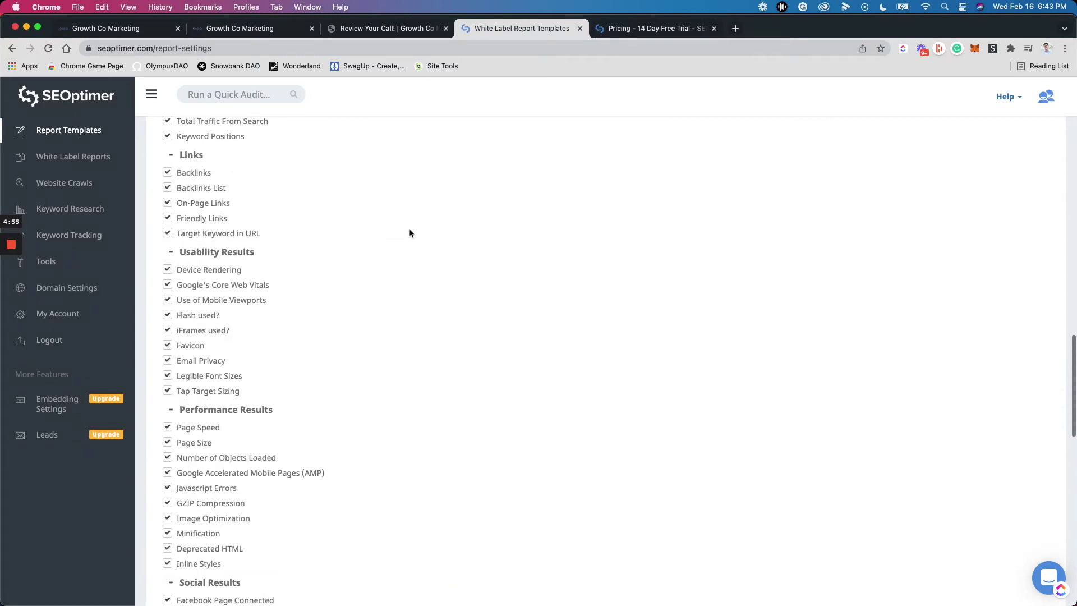
scroll(409, 228, "up", 6)
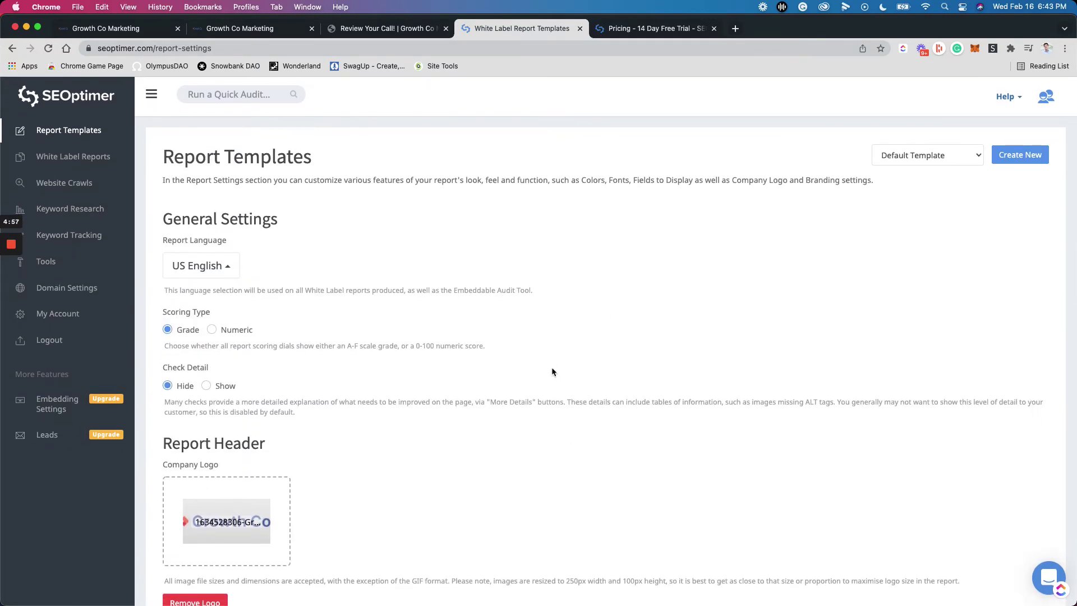
scroll(551, 367, "down", 20)
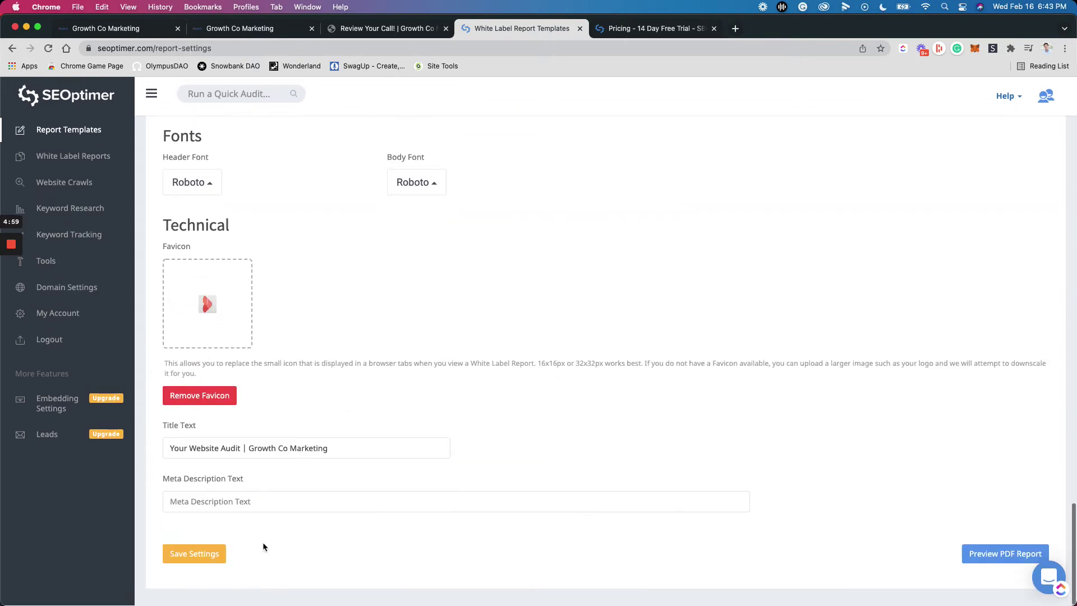
scroll(435, 313, "up", 10)
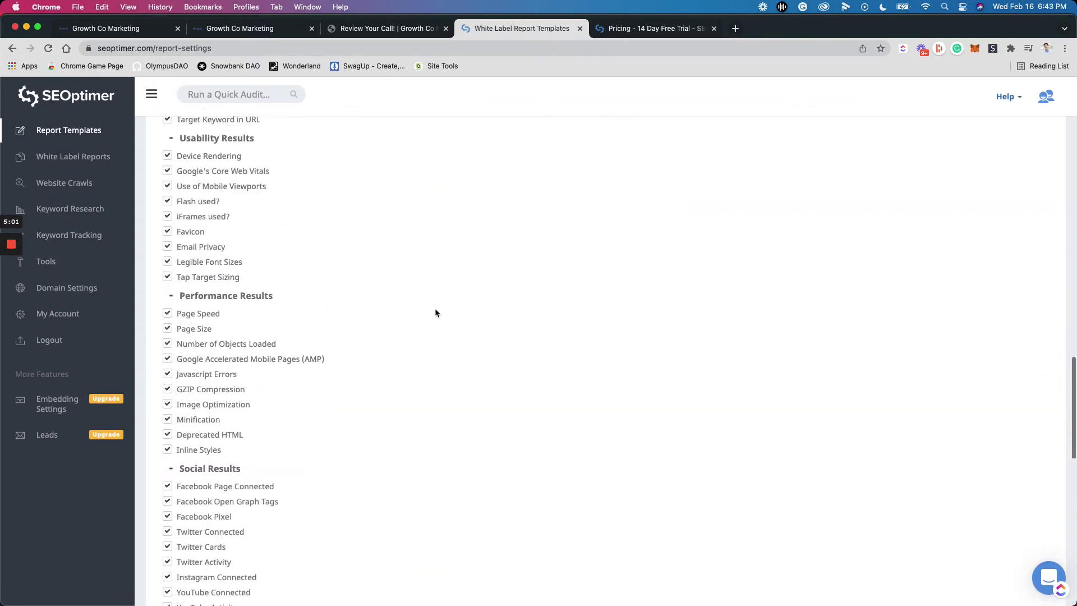
scroll(435, 312, "up", 15)
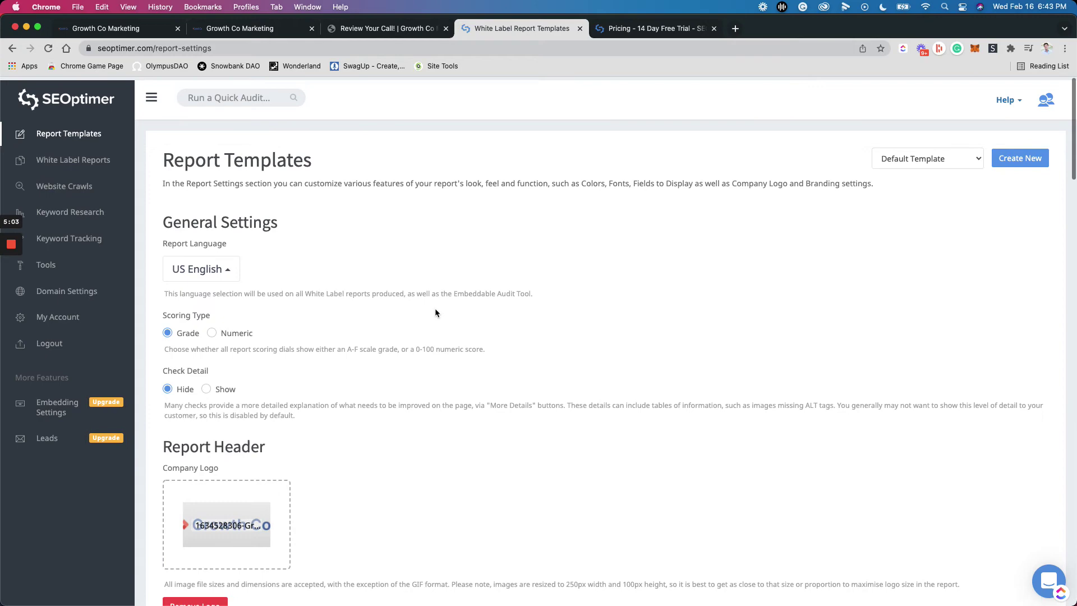
scroll(435, 312, "down", 6)
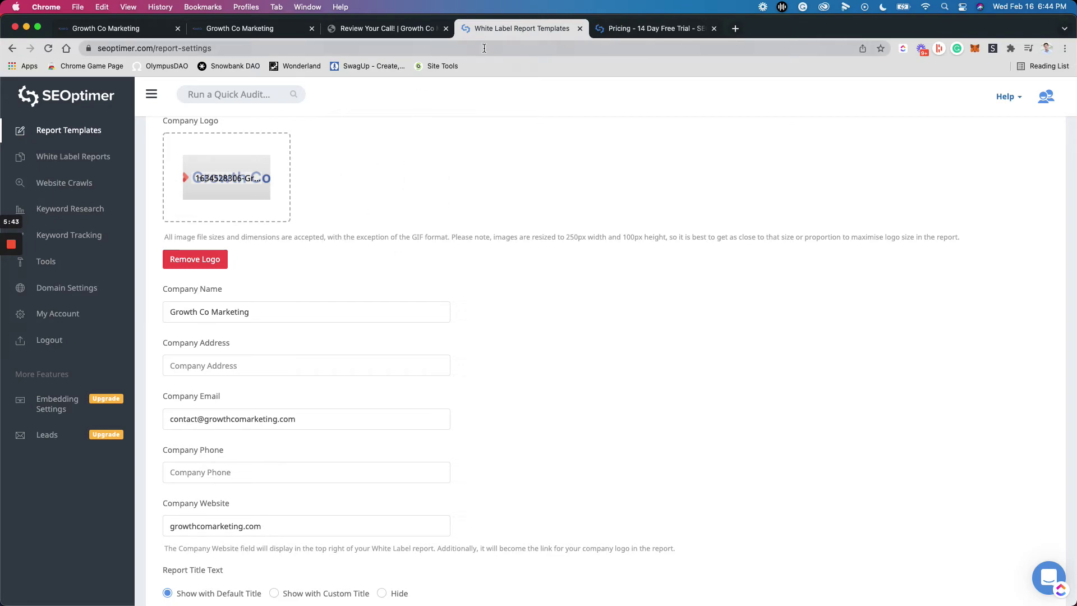
scroll(426, 280, "up", 5)
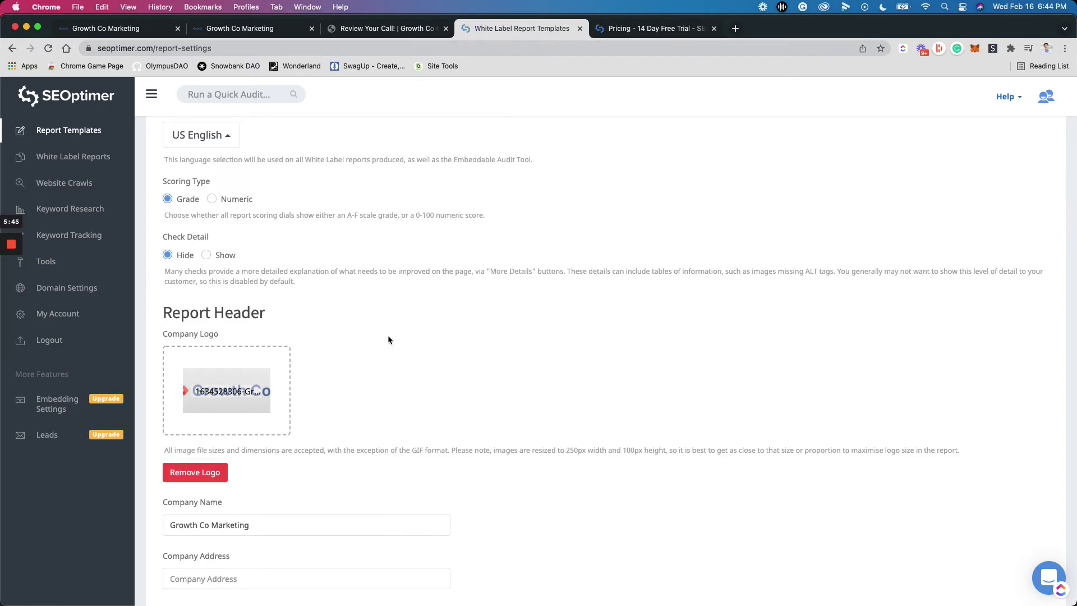
scroll(388, 339, "up", 3)
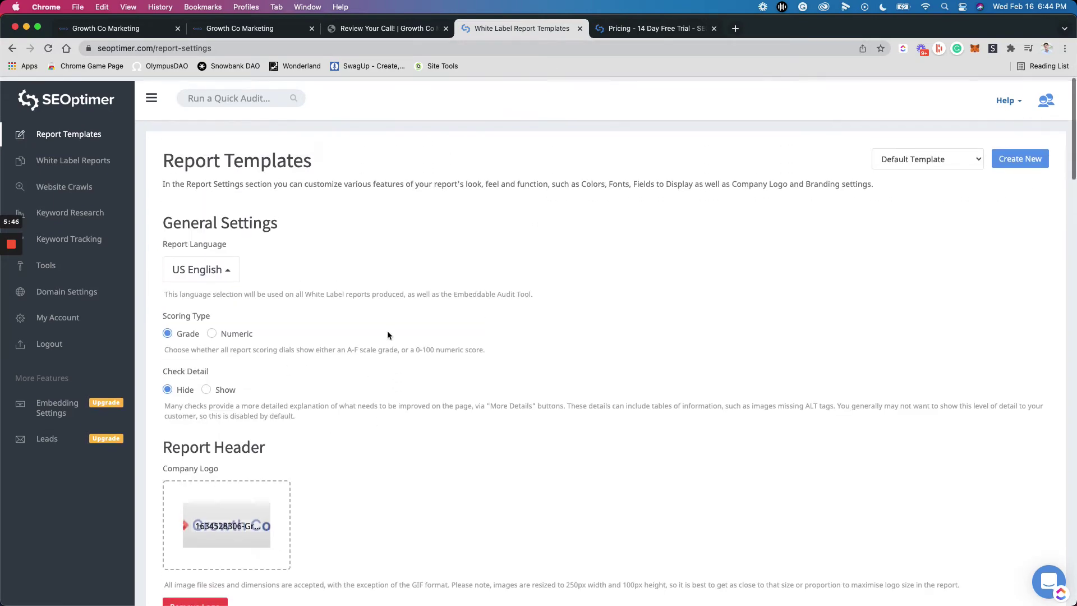
- Open the GCM Internal SEO Report Tool form in the builder and inspect its custom HTML header
left_click(138, 32)
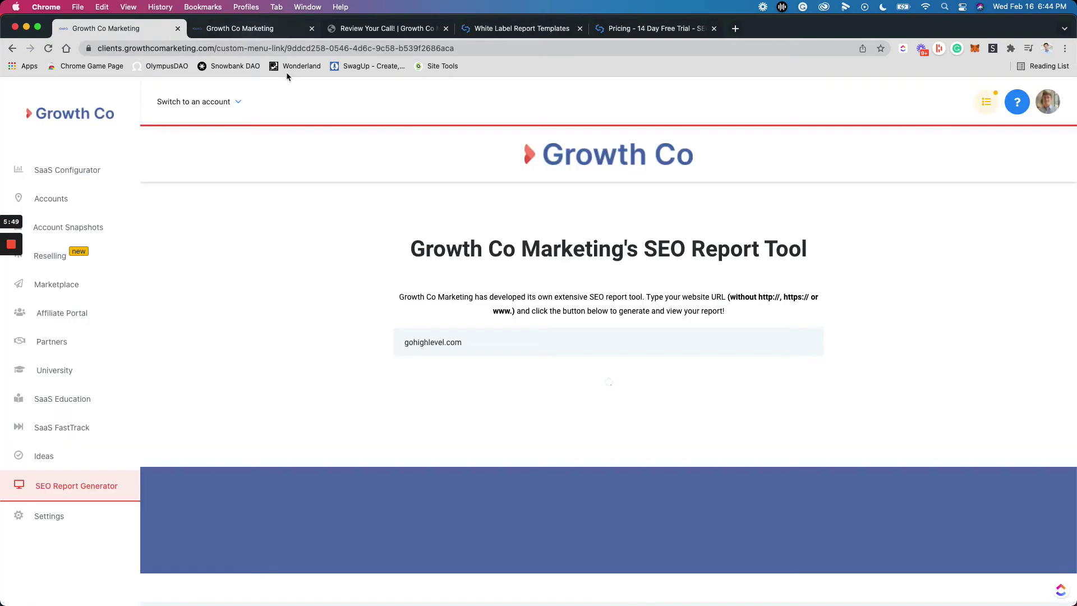
left_click(245, 29)
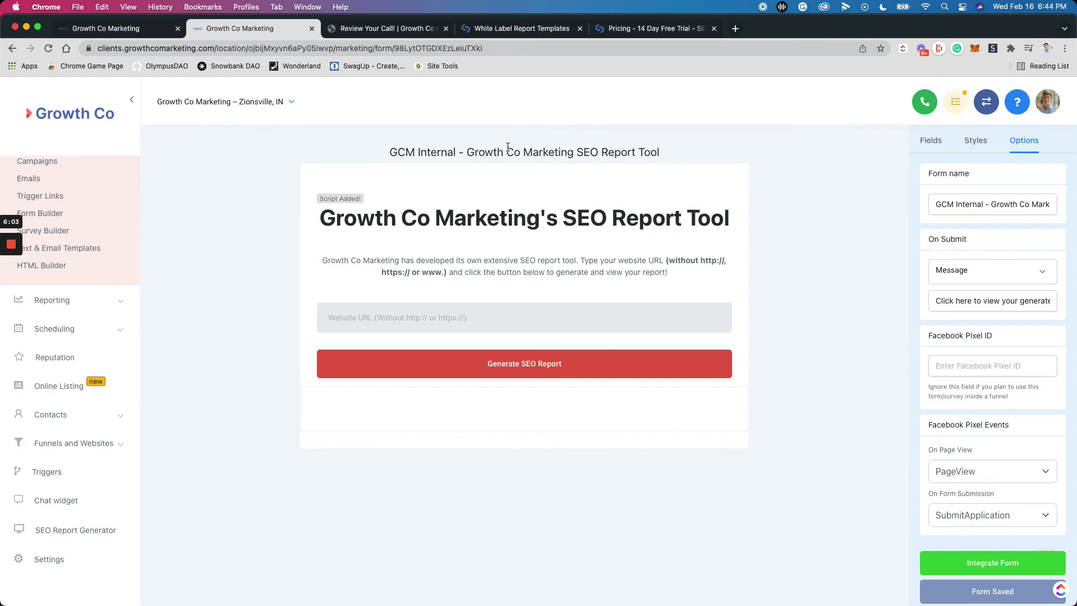
left_click(728, 249)
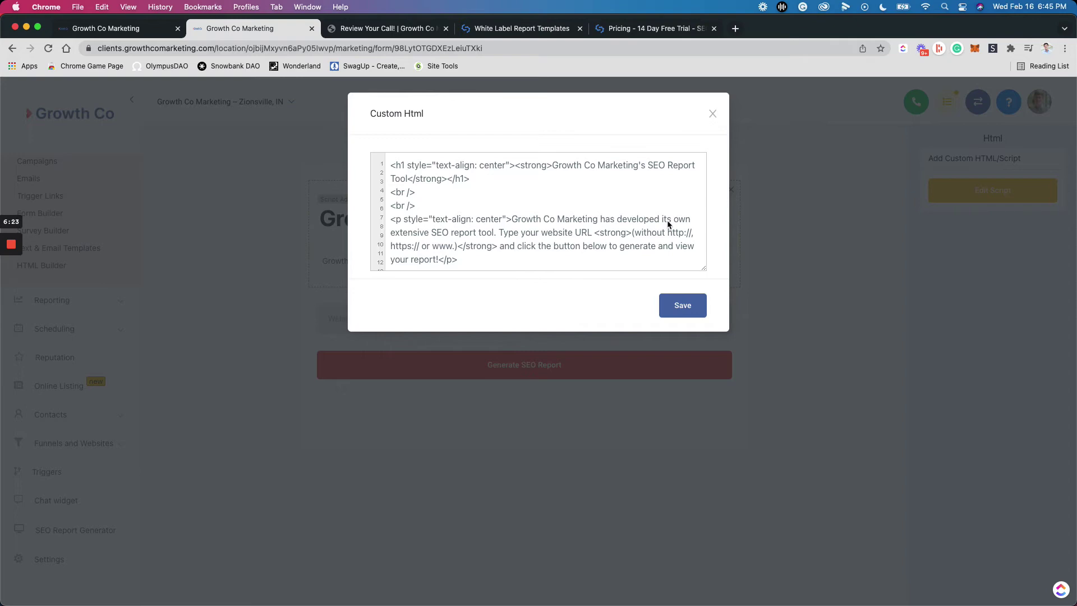
left_click(713, 115)
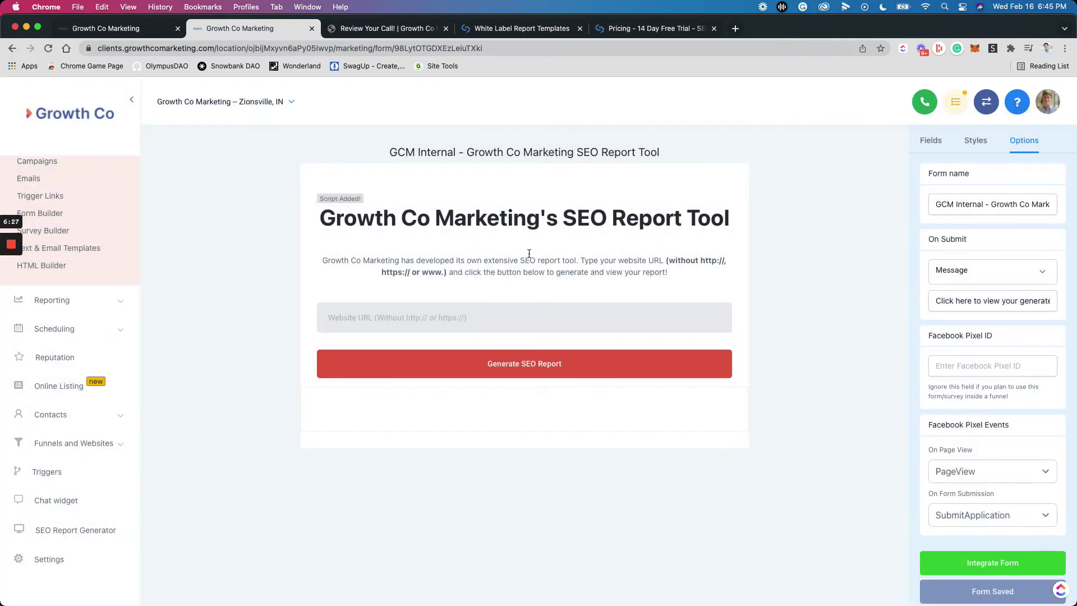
- Inspect the Website URL field's title, placeholder and query key 'website', plus the standard fields list
left_click(595, 315)
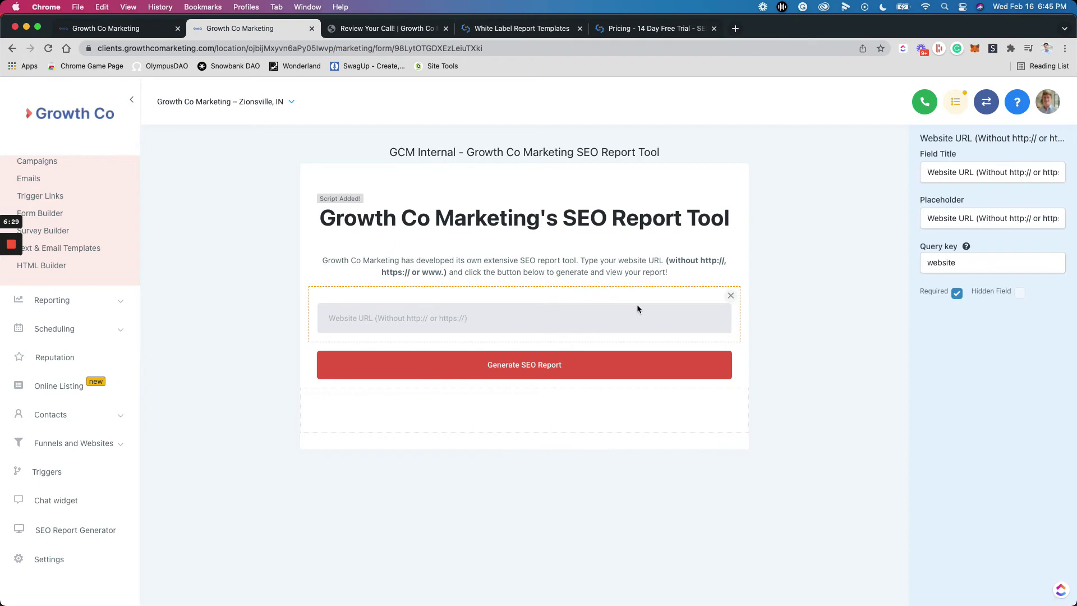
left_click(881, 295)
left_click(934, 141)
left_click(954, 213)
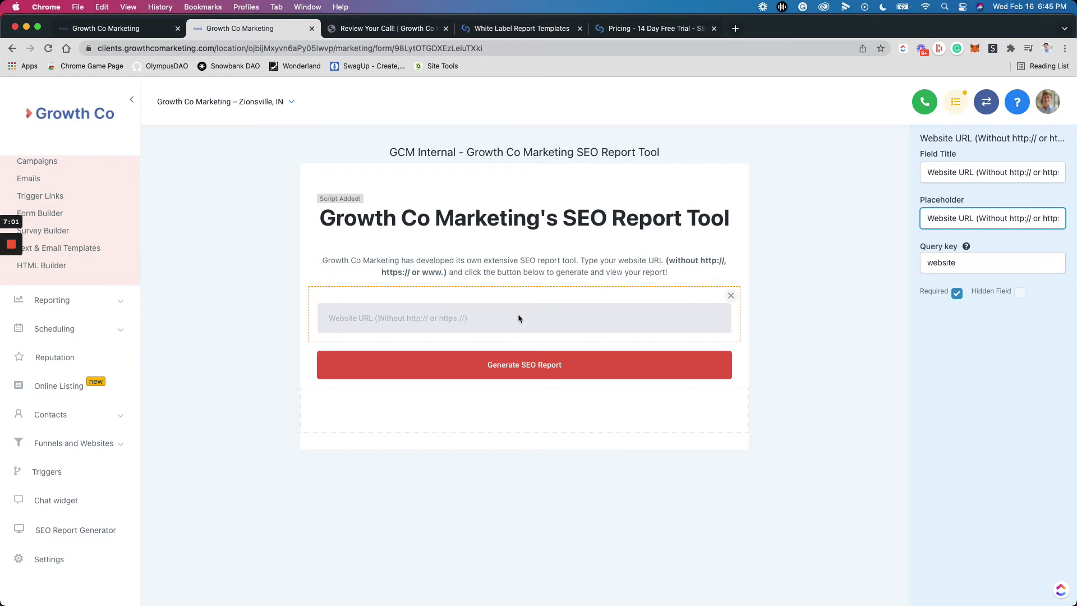
left_click(803, 320)
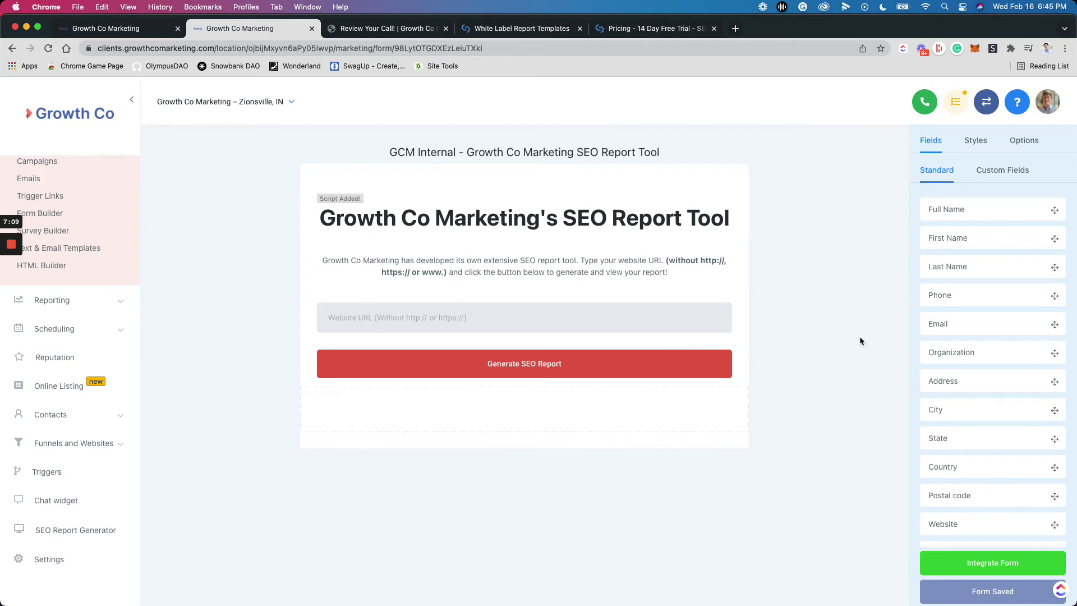
- Preview dragging the Email field, check the Styles settings, then view the On Submit options
left_click_drag(944, 324, 1001, 328)
left_click(976, 141)
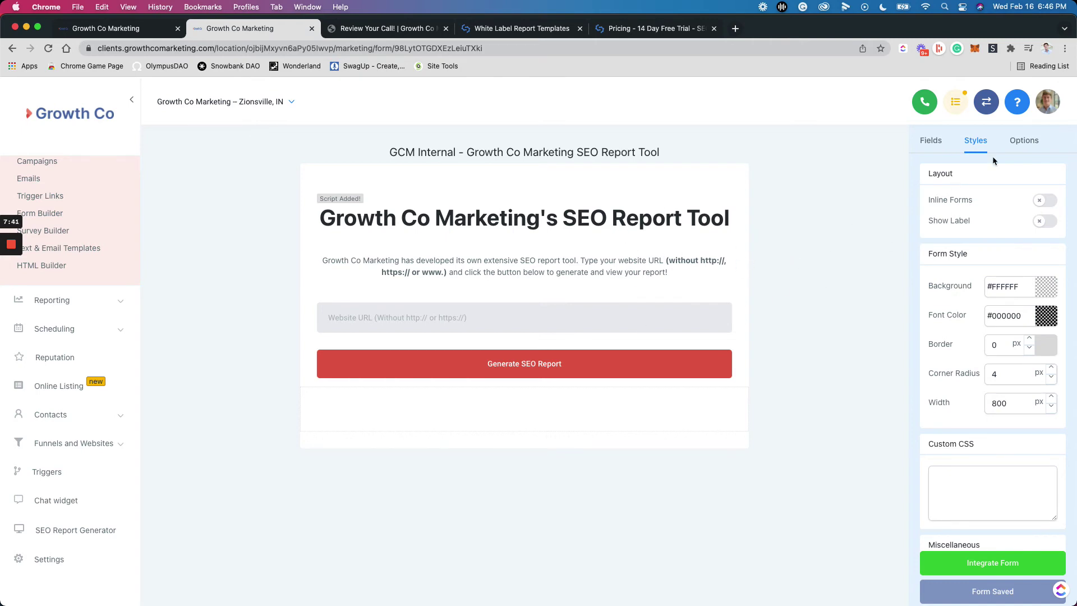
left_click(1024, 140)
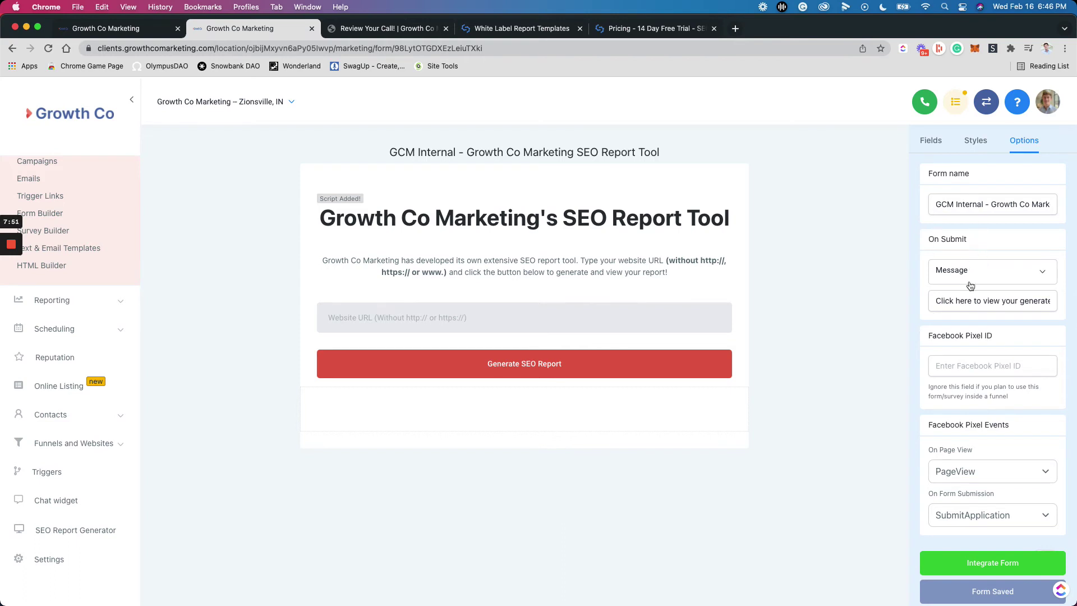
- Step through the On Submit message and highlight the white-label report domain in its link
left_click(948, 303)
key("super+Right")
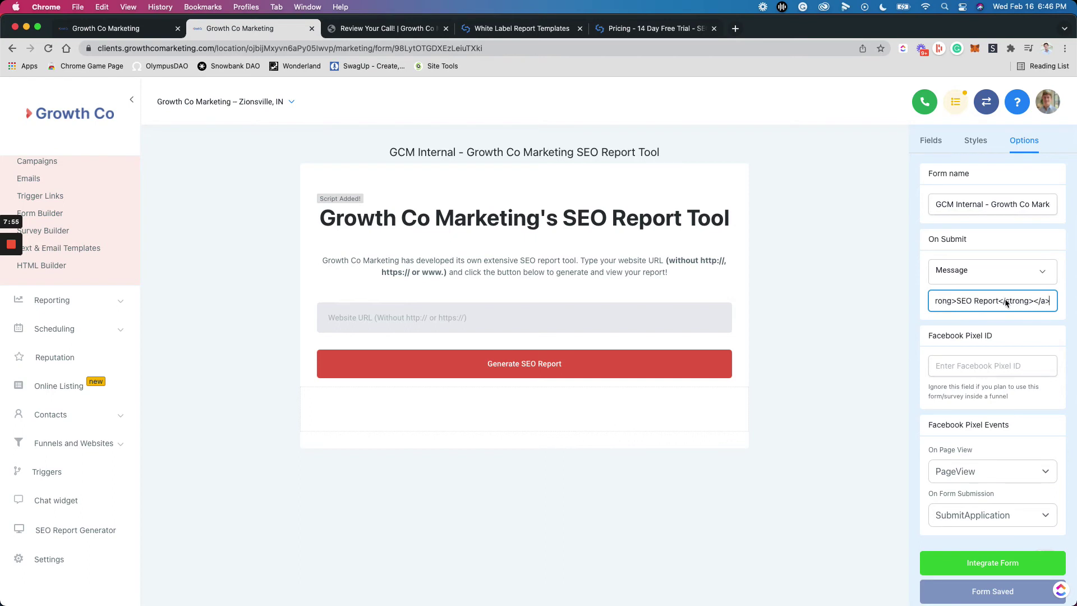
key("super+Left")
key("alt+Right")
key("Right")
key("Right")
key("Right")
key("Right")
key("Right")
key("Right")
key("Right")
key("Right")
key("Right")
key("Right")
key("Right")
left_click(985, 302)
key("super+Right")
key("alt+Left")
key("alt+Left")
key("alt+Left")
key("Left")
key("Left")
key("Left")
key("Left")
key("Left")
key("Left")
key("Left")
key("Left")
key("Left")
key("Left")
key("Left")
key("Left")
key("Left")
key("Left")
key("Left")
key("Left")
key("Left")
key("Left")
key("Left")
key("Left")
key("Left")
key("Left")
key("Left")
key("Left")
key("Left")
key("Left")
key("Left")
key("Left")
key("Left")
key("Left")
key("Left")
key("Left")
key("Left")
key("Left")
key("Left")
key("Left")
key("Left")
key("Left")
key("Left")
key("Left")
key("Left")
key("Left")
key("shift+Right")
key("shift+Right")
key("shift+Right")
key("shift+Right")
key("shift+Right")
key("shift+Right")
key("shift+Right")
key("shift+Right")
key("shift+Right")
key("shift+Right")
key("shift+Right")
key("shift+Right")
key("shift+Right")
key("shift+Right")
key("shift+Right")
key("shift+Right")
key("shift+Right")
key("shift+Right")
key("shift+Right")
key("shift+Right")
key("shift+Right")
key("shift+Right")
key("shift+Right")
key("shift+Right")
key("shift+Right")
key("shift+Right")
key("shift+Right")
key("shift+Right")
key("shift+Right")
key("shift+Right")
key("shift+Right")
key("shift+Right")
key("shift+Right")
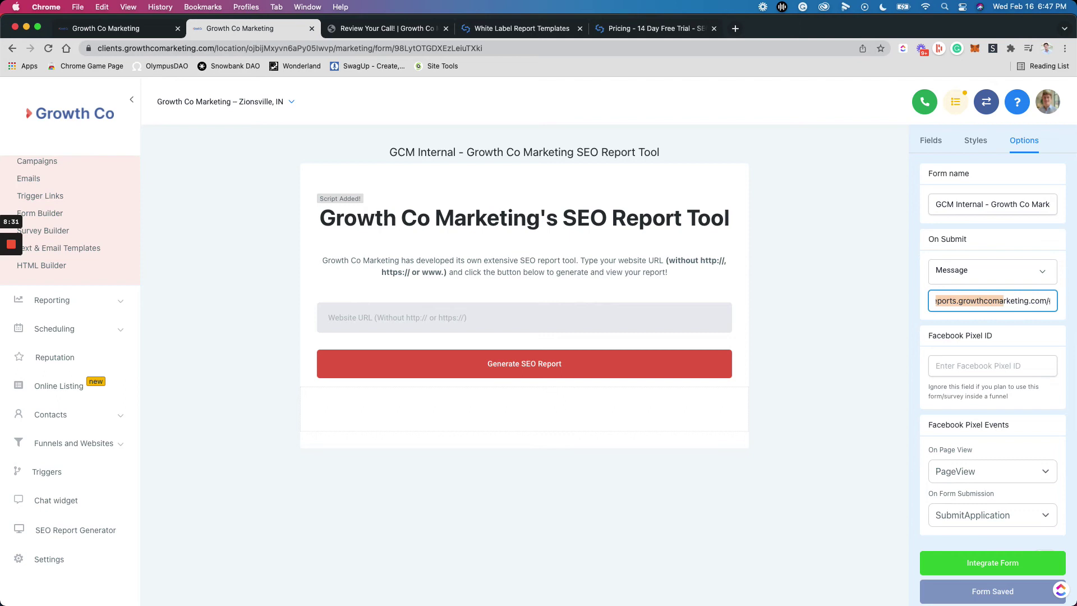
key("shift+Right")
key("shift+Right")
key("shift+Right")
key("shift+Right")
key("shift+Right")
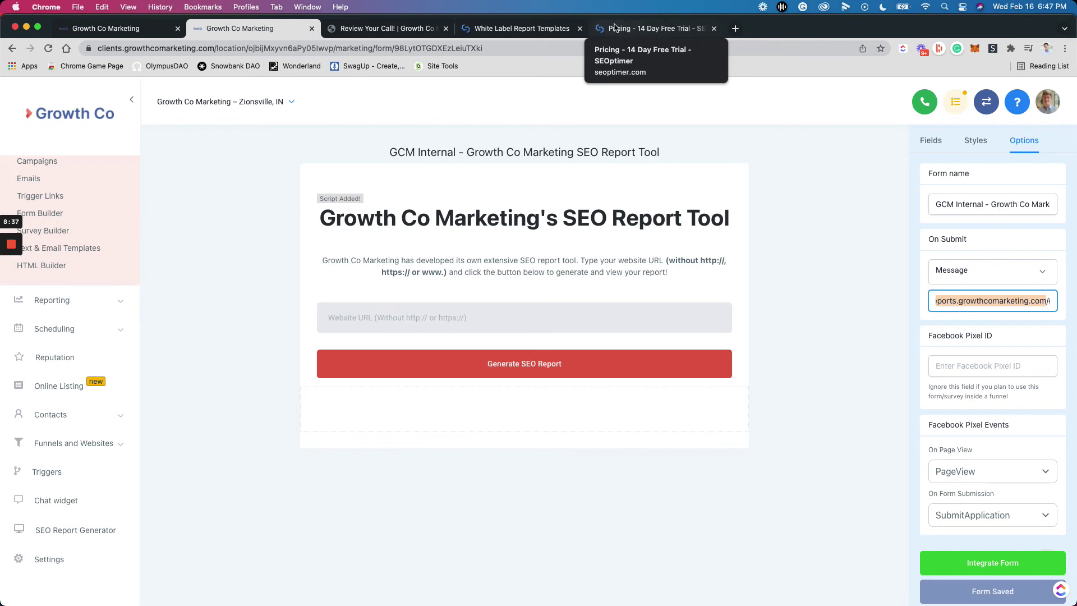
- Highlight the {{contact.website}} placeholder and the noreferrer noopener attribute in the report link
left_click(1040, 309)
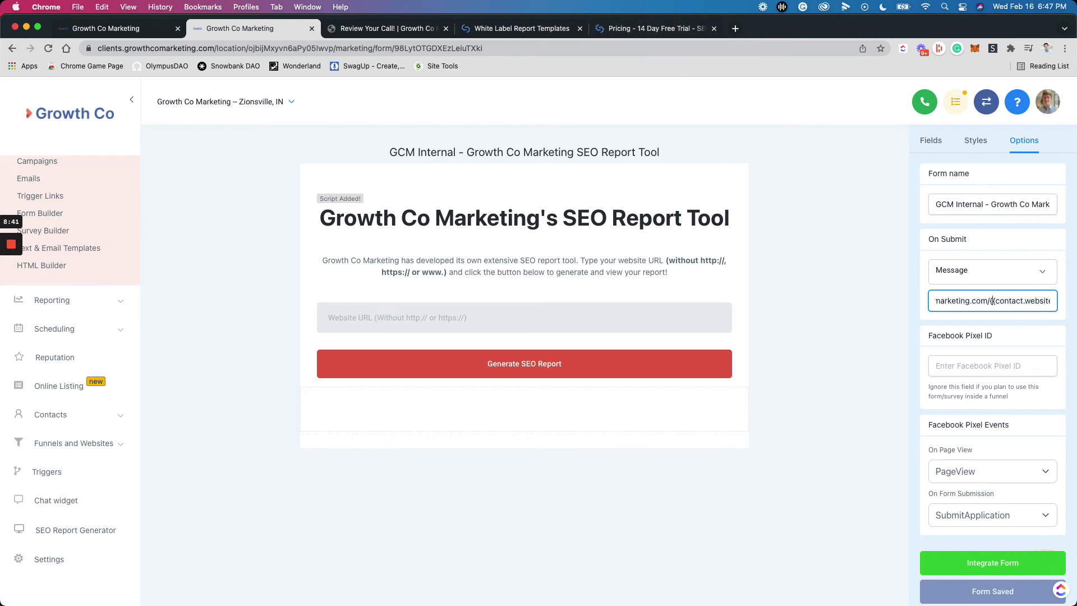
mouse_move(991, 300)
left_mouse_down()
mouse_move(1047, 302)
mouse_move(997, 310)
left_mouse_up()
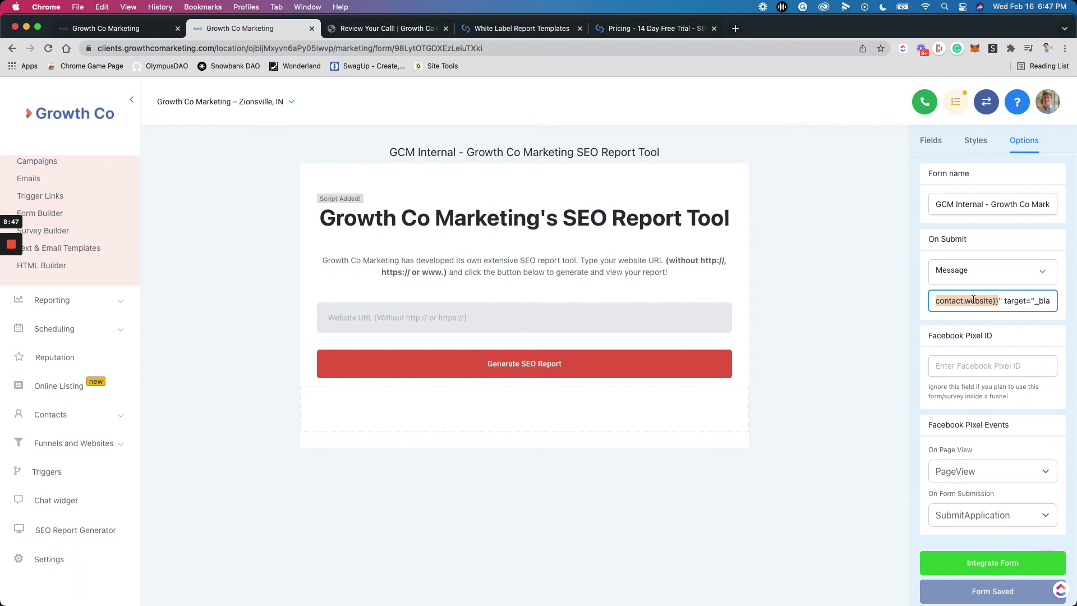
left_click(974, 299)
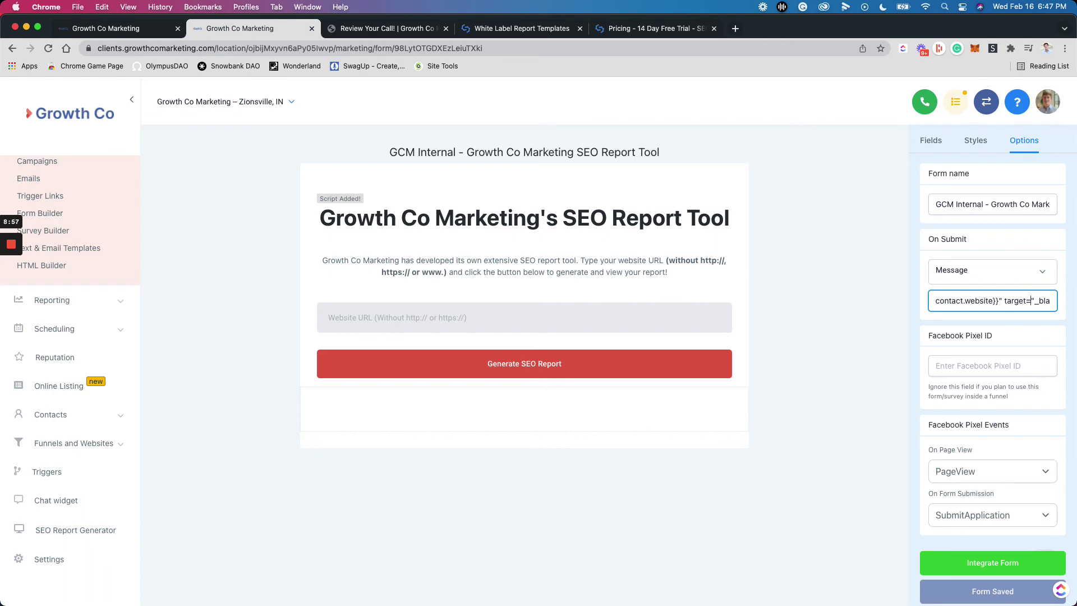
scroll(1032, 300, "right", 2)
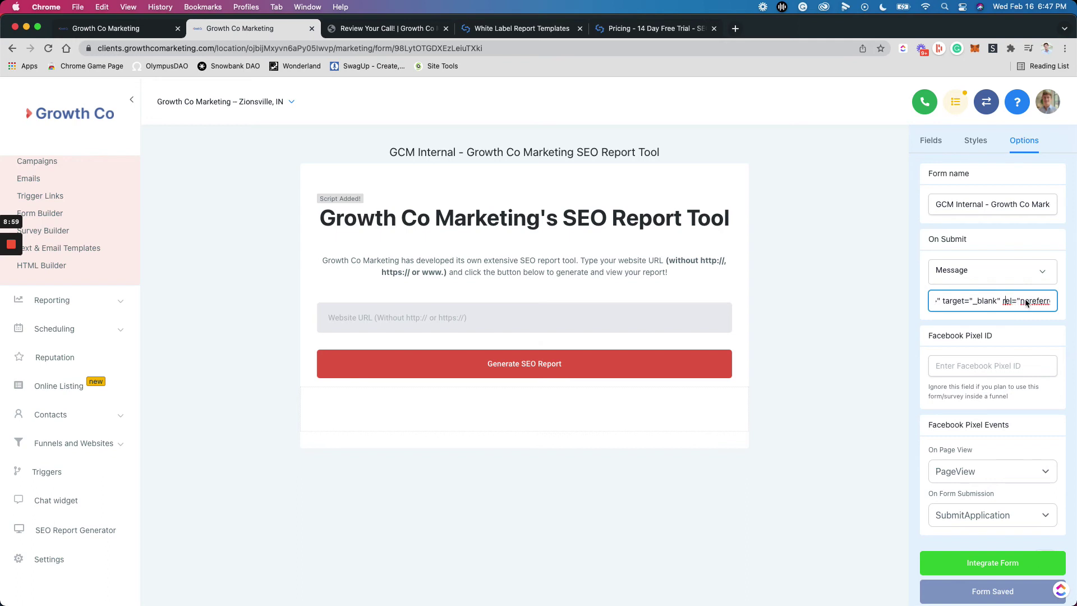
scroll(1048, 301, "right", 2)
mouse_move(1031, 306)
left_mouse_down()
mouse_move(937, 304)
mouse_move(1014, 303)
left_mouse_up()
left_click(999, 302)
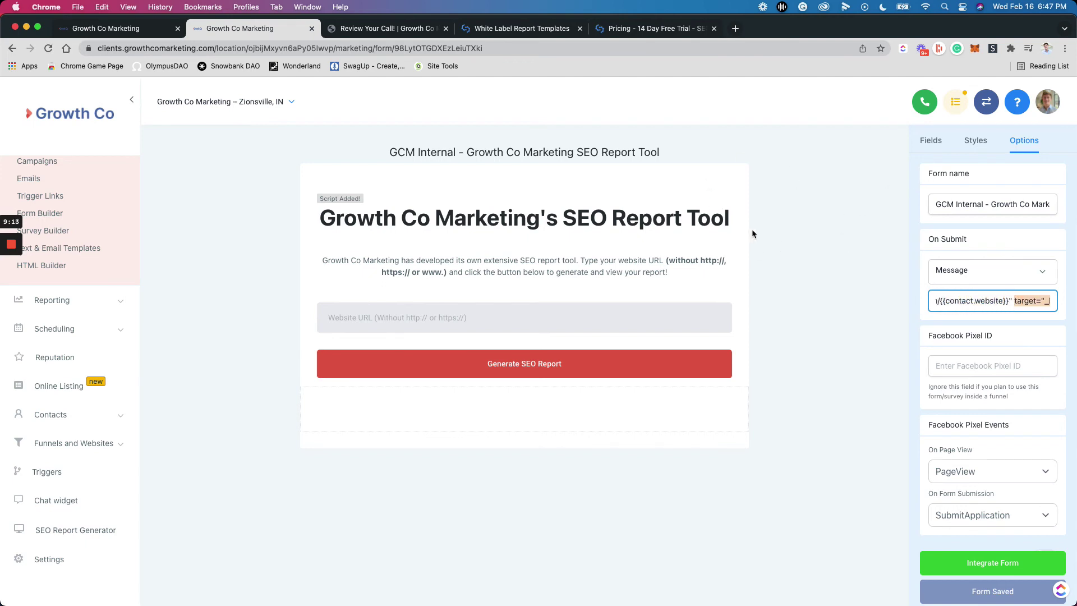
- Trace the link's target and rel attributes and SEO Report text, then return to the fields list
left_click(998, 301)
left_click(1047, 302)
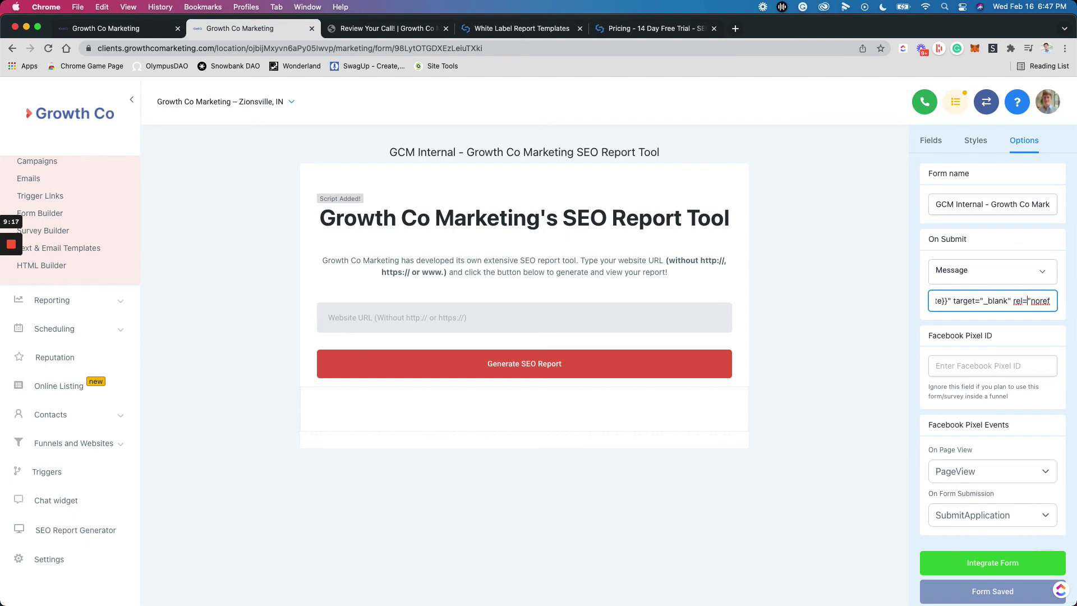
left_click(1050, 302)
left_click(999, 301)
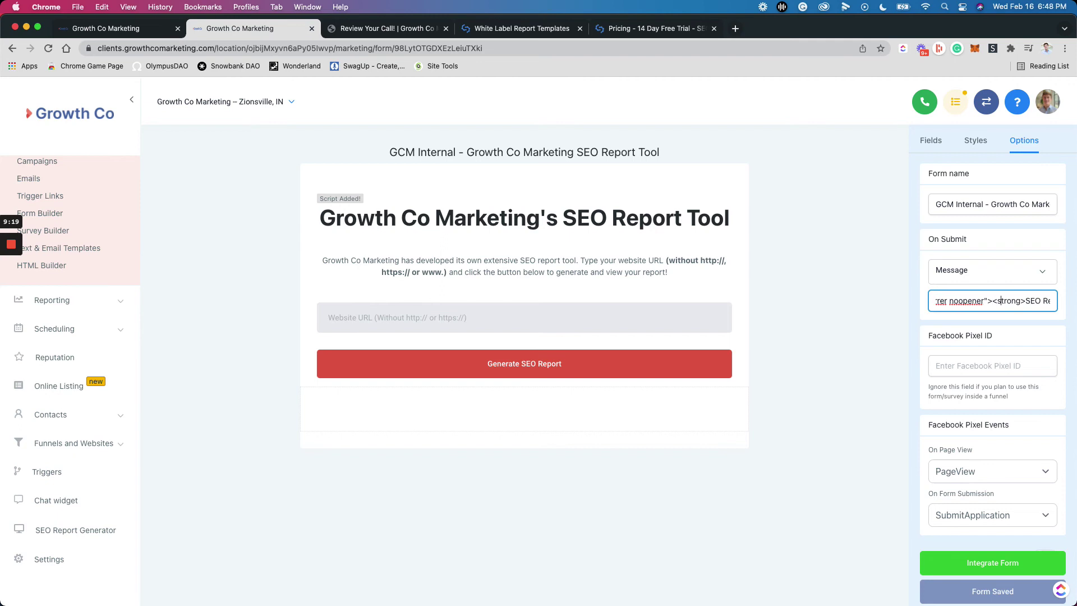
left_click(1050, 301)
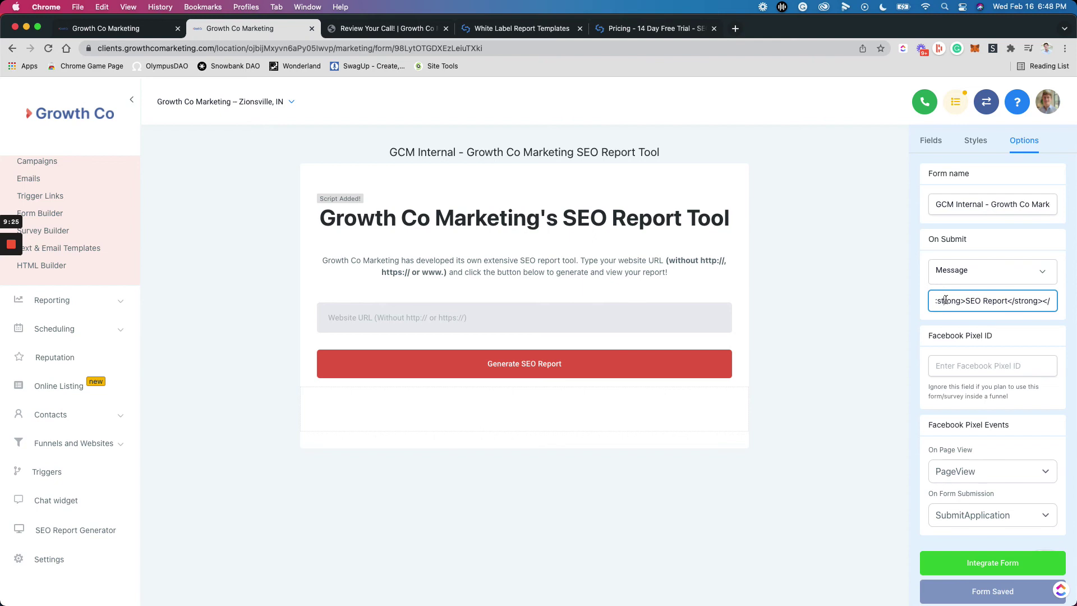
key("Left")
key("Left")
key("Left")
key("Left")
key("Left")
key("Left")
key("Left")
key("Left")
key("Left")
key("Left")
key("Left")
key("Left")
key("Left")
key("Left")
key("Left")
key("Left")
key("Left")
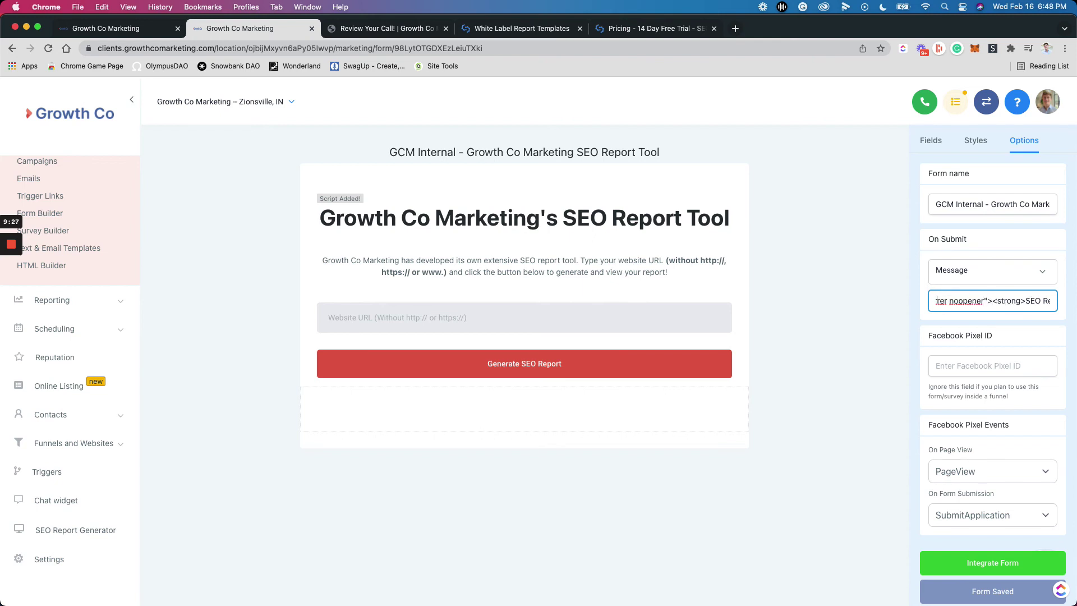
key("Left")
key("Left")
key("Left")
key("Left")
key("Left")
key("Left")
key("Left")
key("Left")
key("Left")
key("Left")
key("Left")
key("Left")
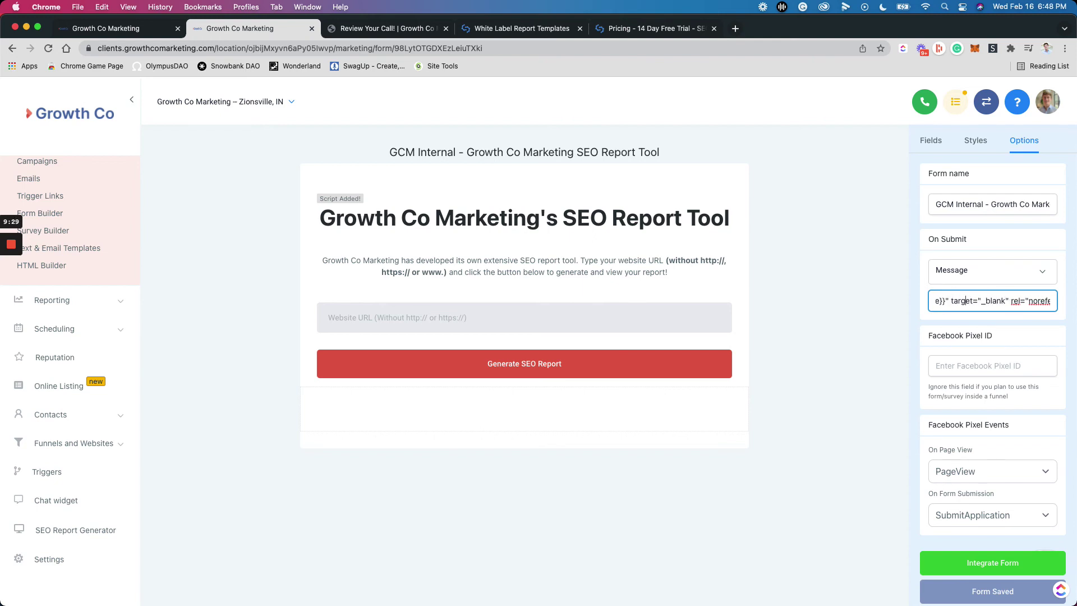
key("Left")
key("Left")
key("Left")
key("Left")
key("Left")
key("Left")
key("Left")
key("Left")
key("Left")
key("Left")
key("Left")
key("Left")
key("Left")
key("Left")
key("Left")
key("Left")
key("Left")
key("Left")
key("Left")
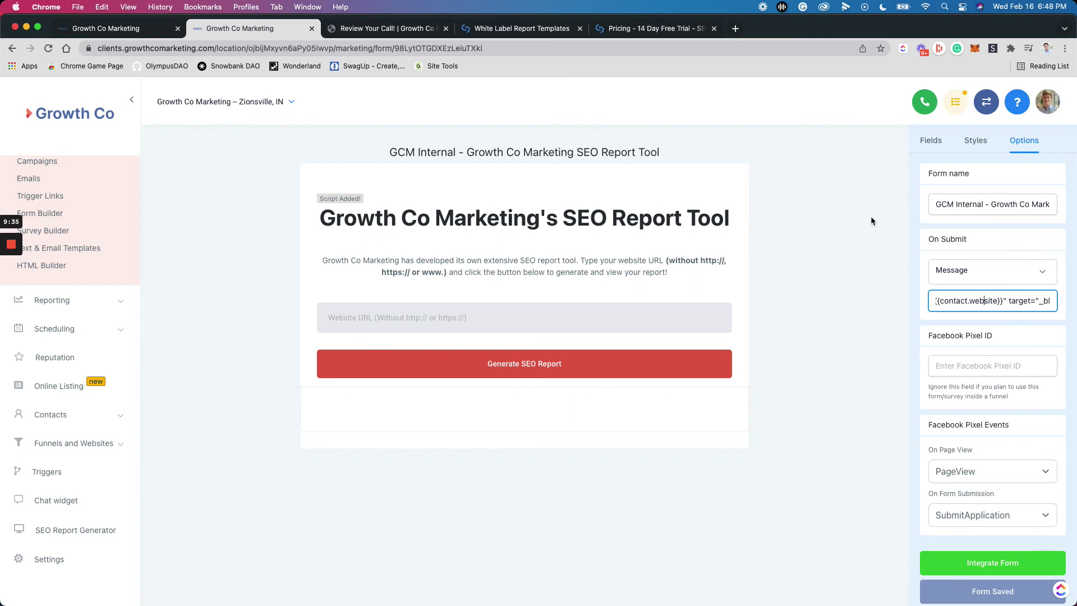
left_click(884, 304)
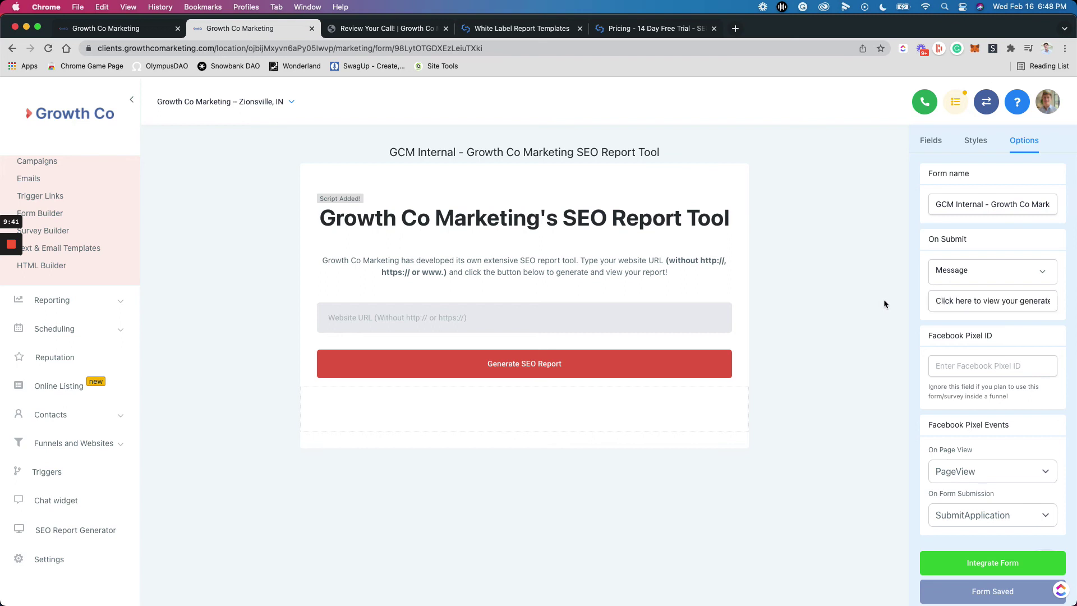
left_click(933, 142)
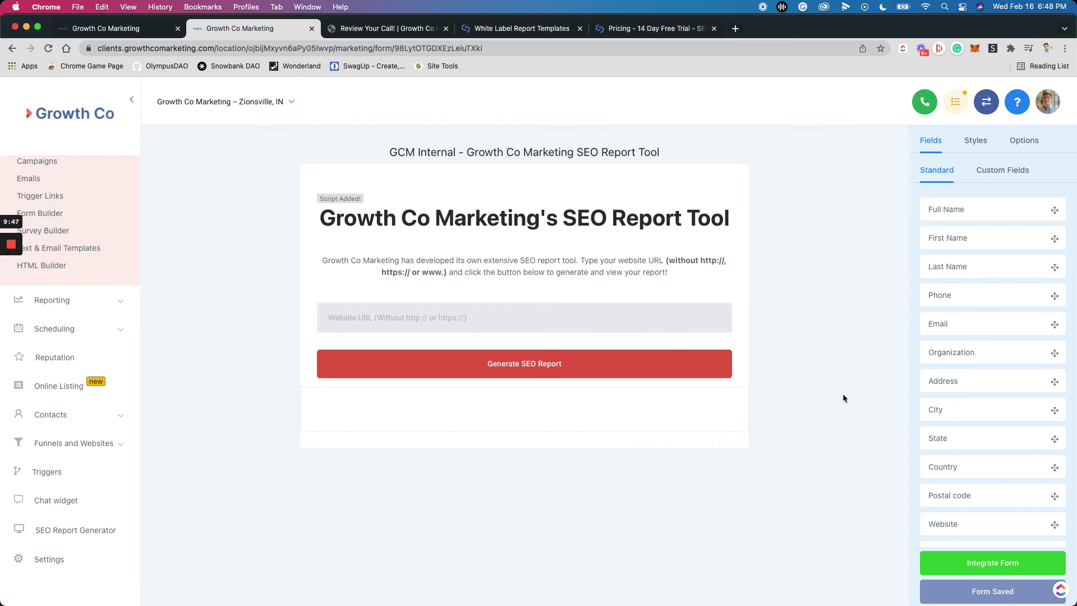
- Re-inspect the On Submit report link address in Options, then switch to the funnel page builder
left_click(1000, 176)
left_click(945, 170)
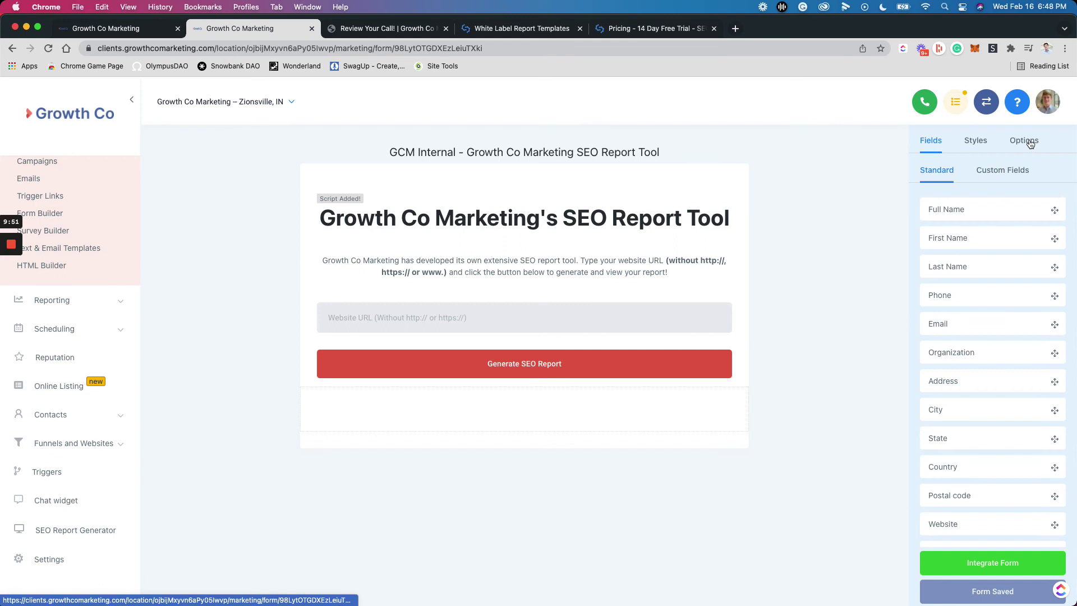
left_click(1024, 140)
left_click(975, 302)
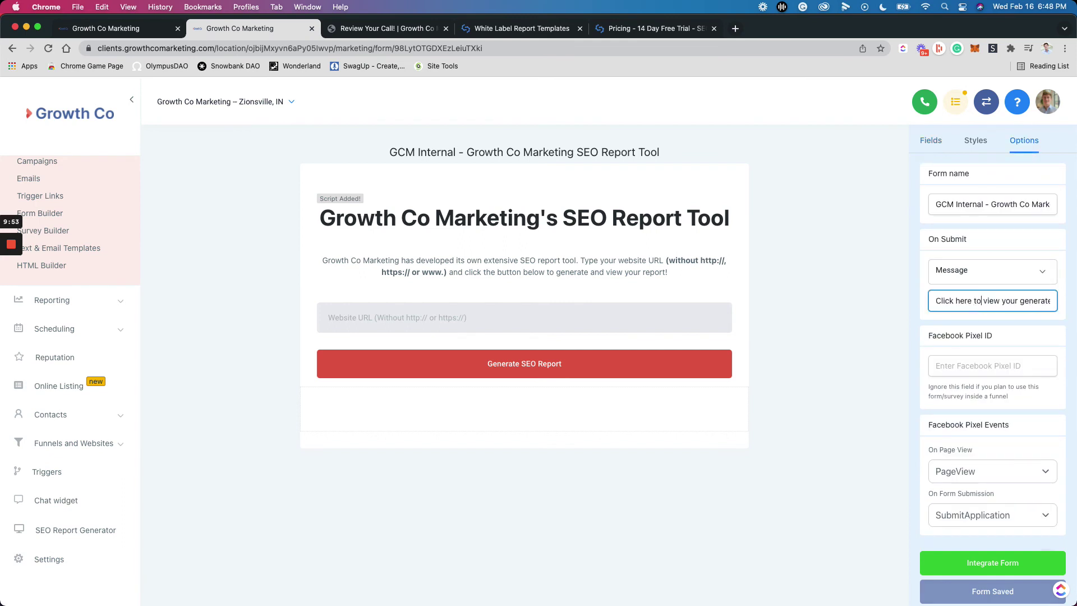
left_click(1017, 301)
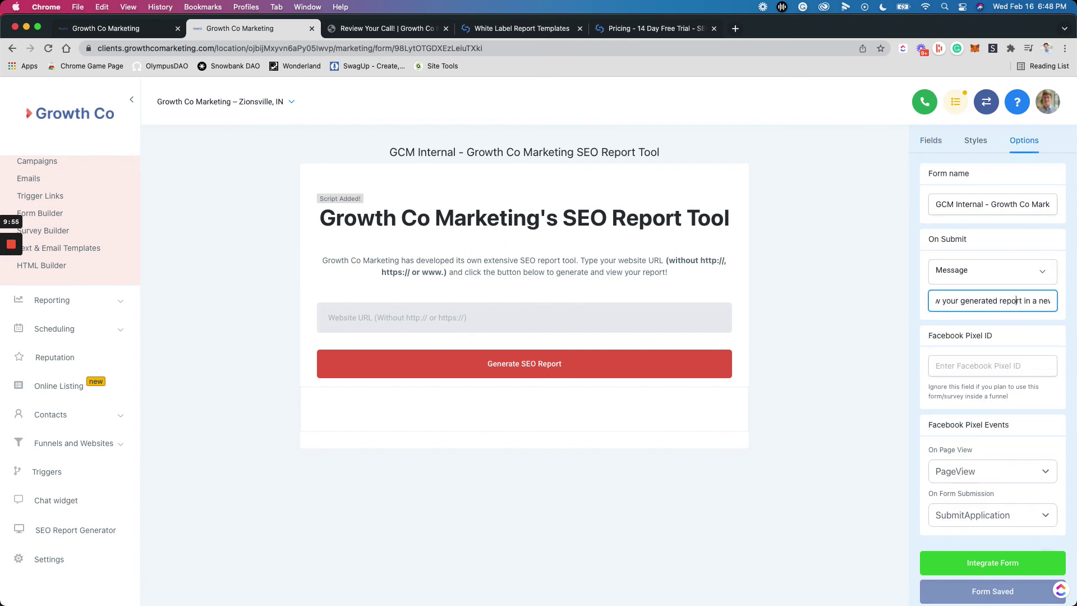
left_click(995, 301)
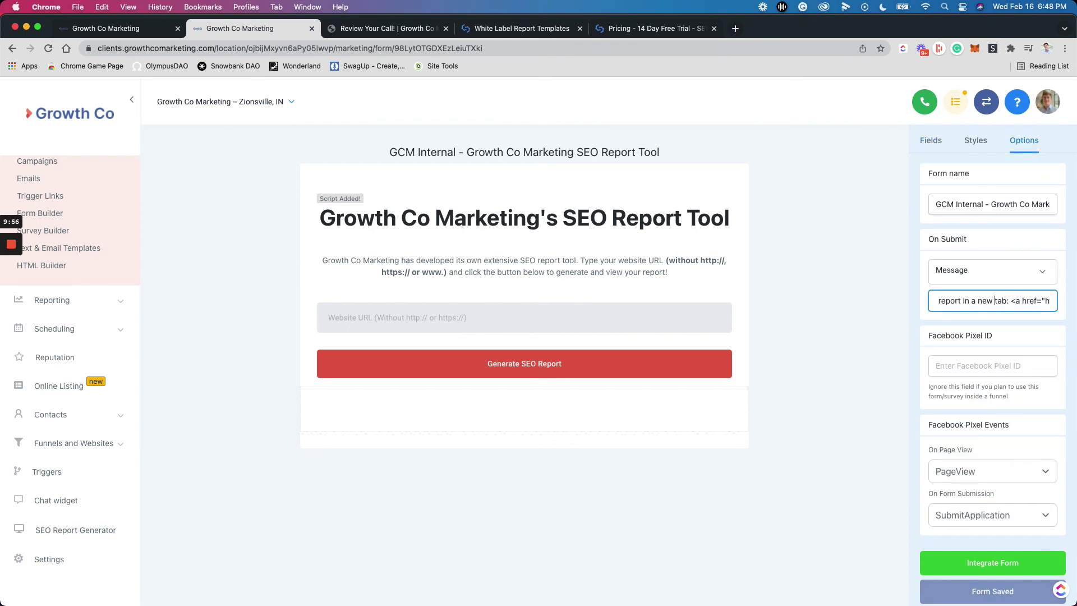
left_click(1036, 301)
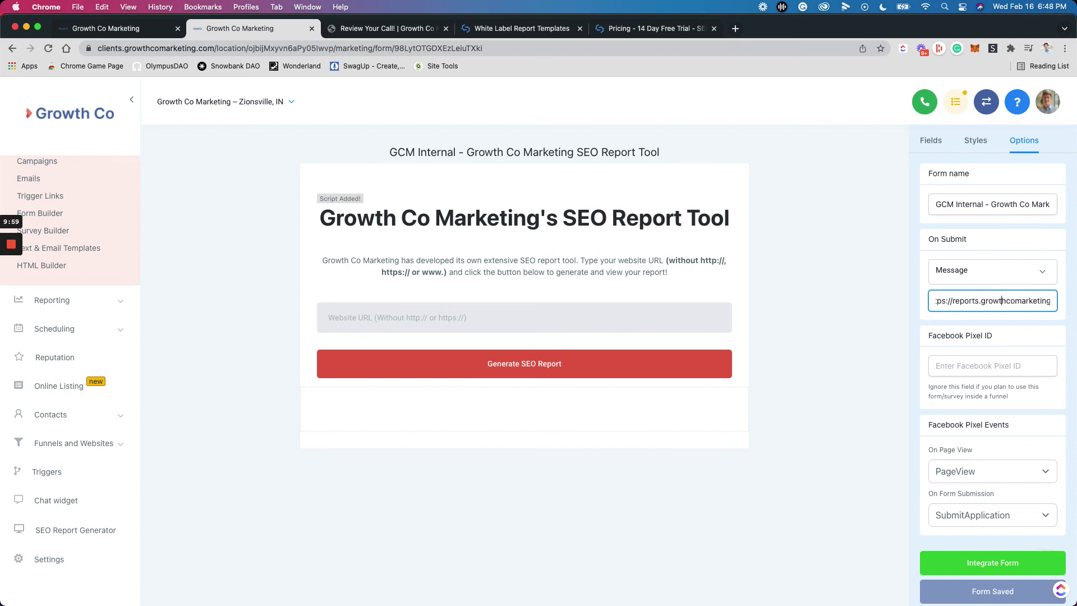
key("alt+Right")
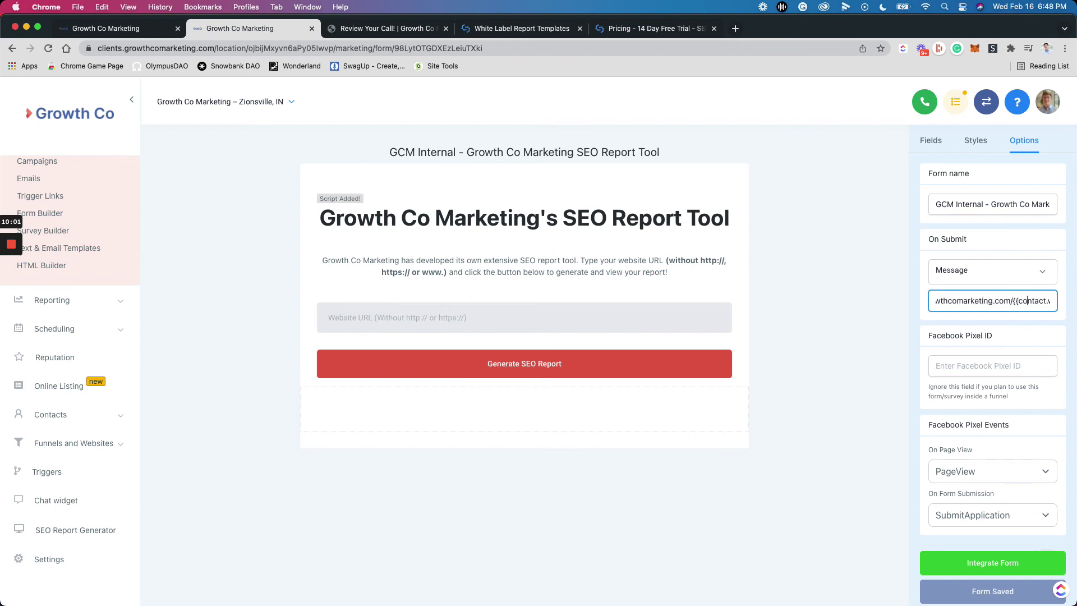
key("alt+Right")
key("alt+Right")
key("alt+Right")
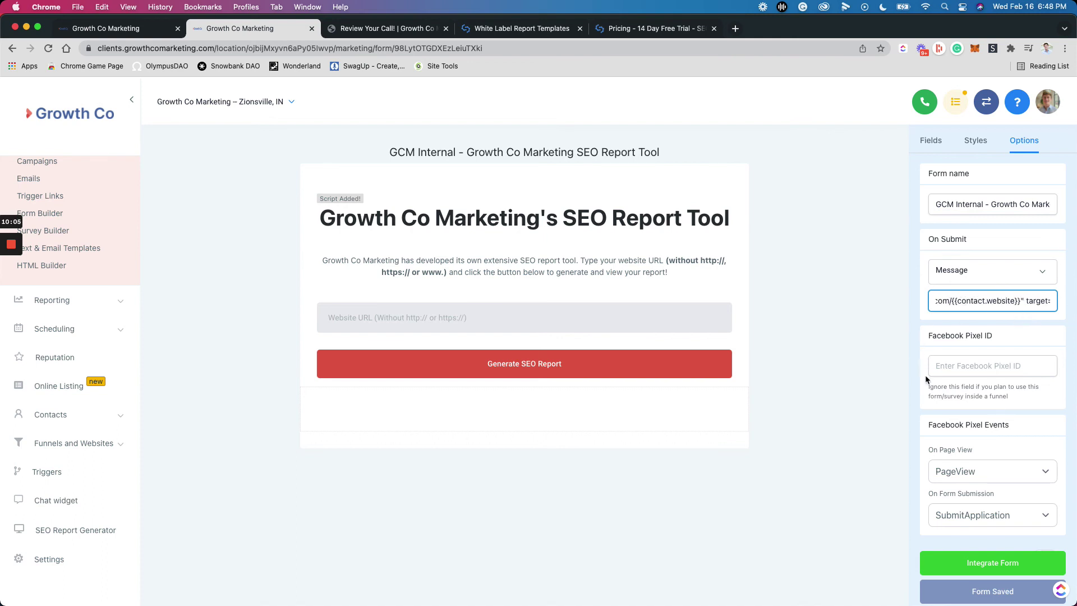
left_click(844, 267)
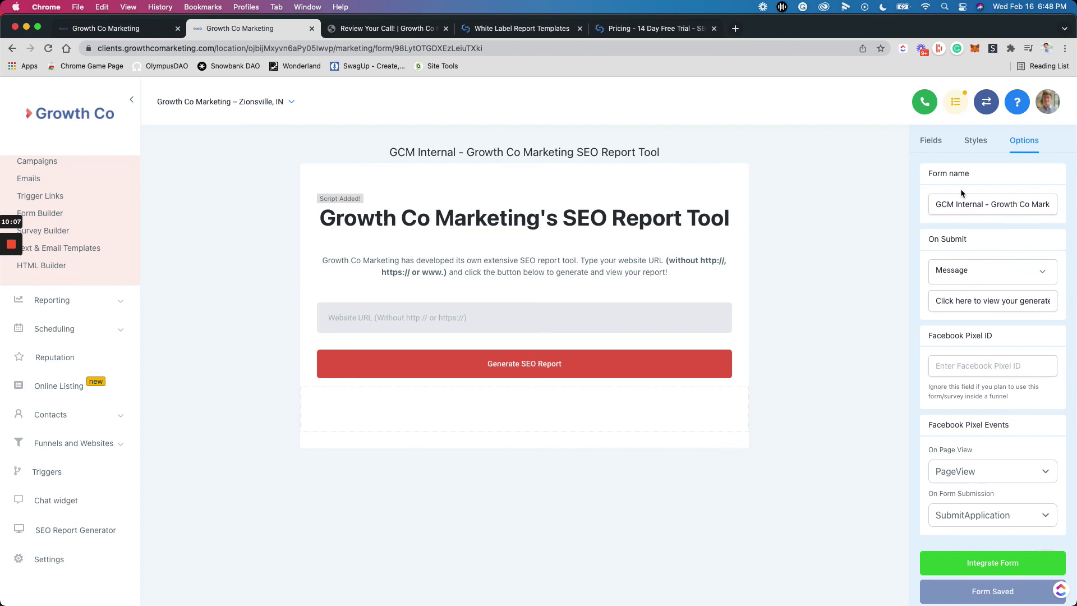
left_click(386, 29)
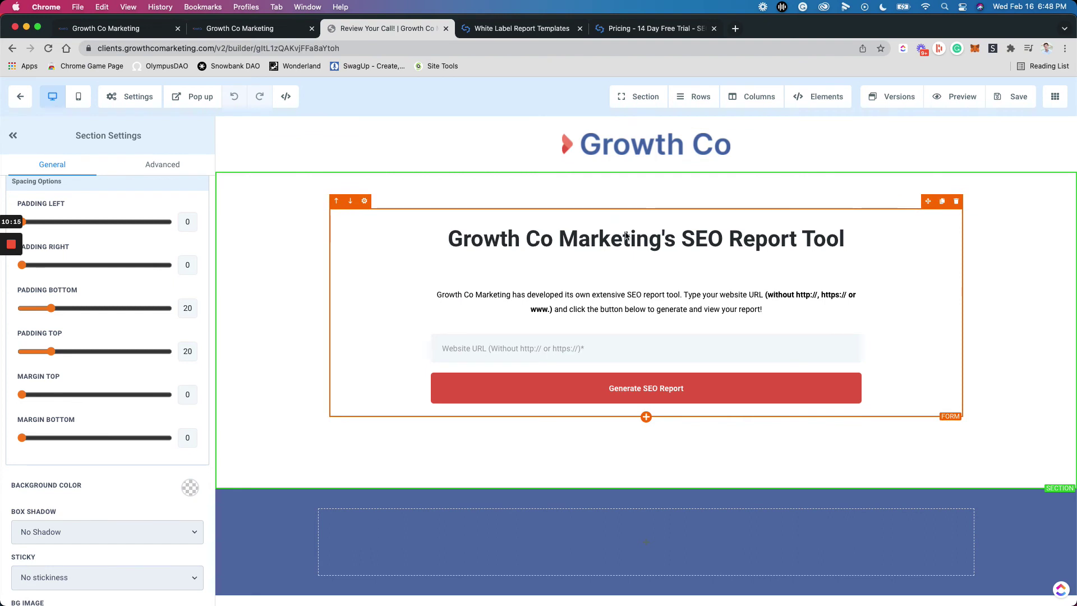
- Select the SEO report form on the funnel page and return to the form editor
left_click(627, 278)
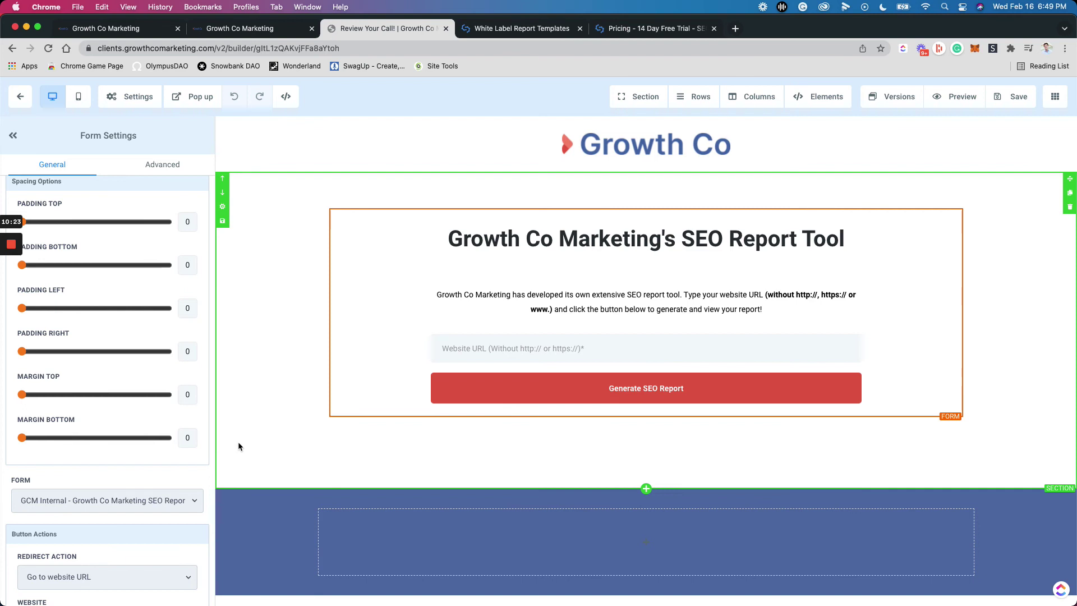
scroll(141, 494, "down", 1)
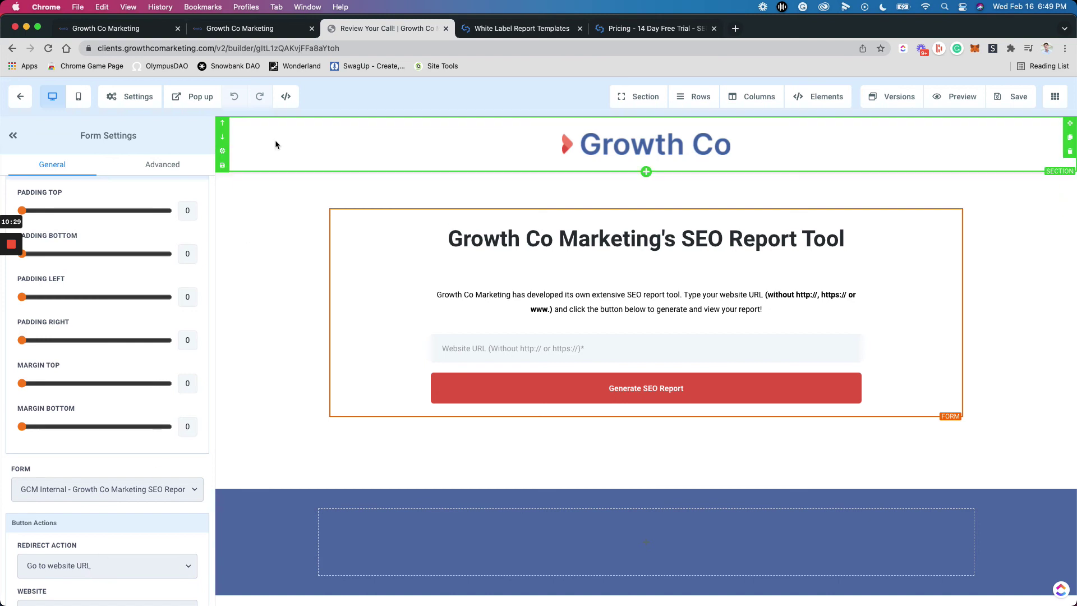
left_click(273, 28)
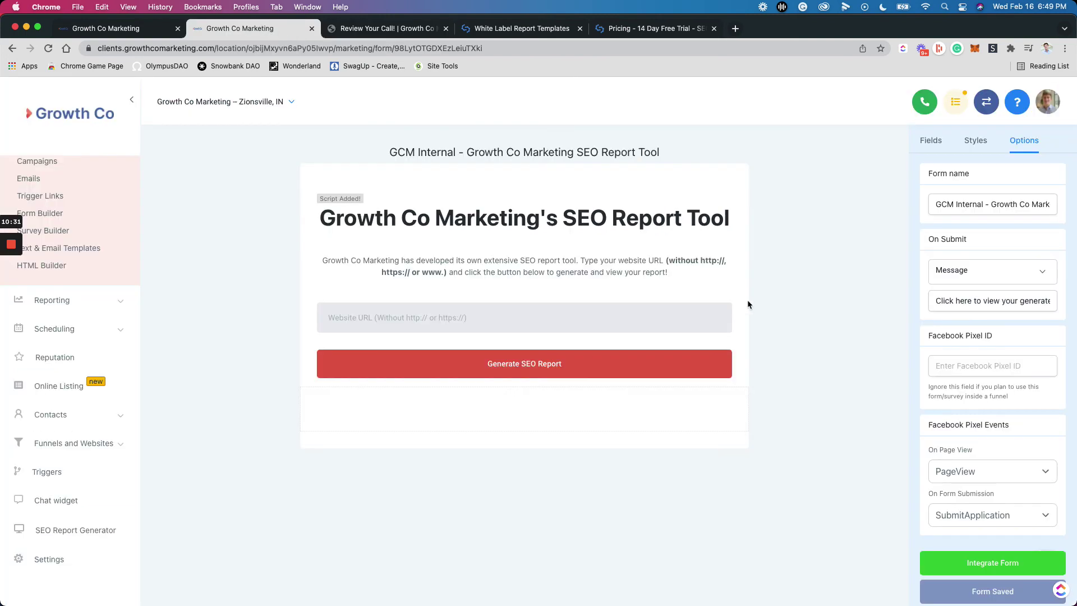
- Replace the form's On Submit message with the report link HTML, then view the SEO Report Generator page
left_click(1001, 301)
key("super+a")
key("super+v")
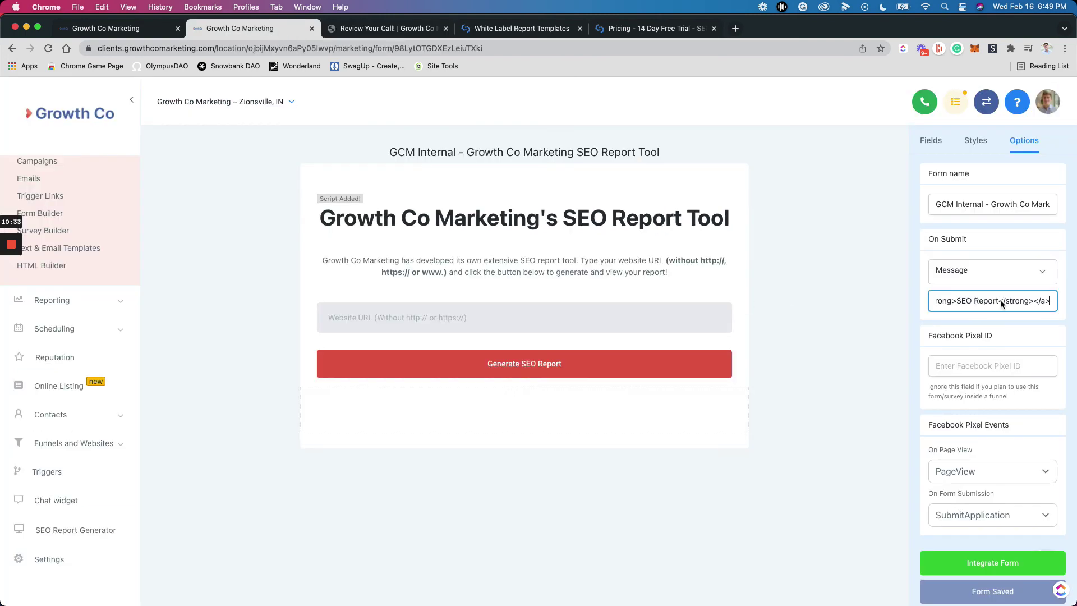
key("Left")
key("Left")
key("Left")
key("Left")
key("Left")
key("Left")
key("Left")
key("Left")
key("Left")
key("Left")
key("Left")
key("Left")
key("Left")
key("Left")
key("Left")
key("Left")
key("Left")
key("Left")
key("Left")
key("Left")
key("Left")
key("Left")
key("Left")
key("Left")
key("Left")
key("Left")
key("Left")
left_click(359, 28)
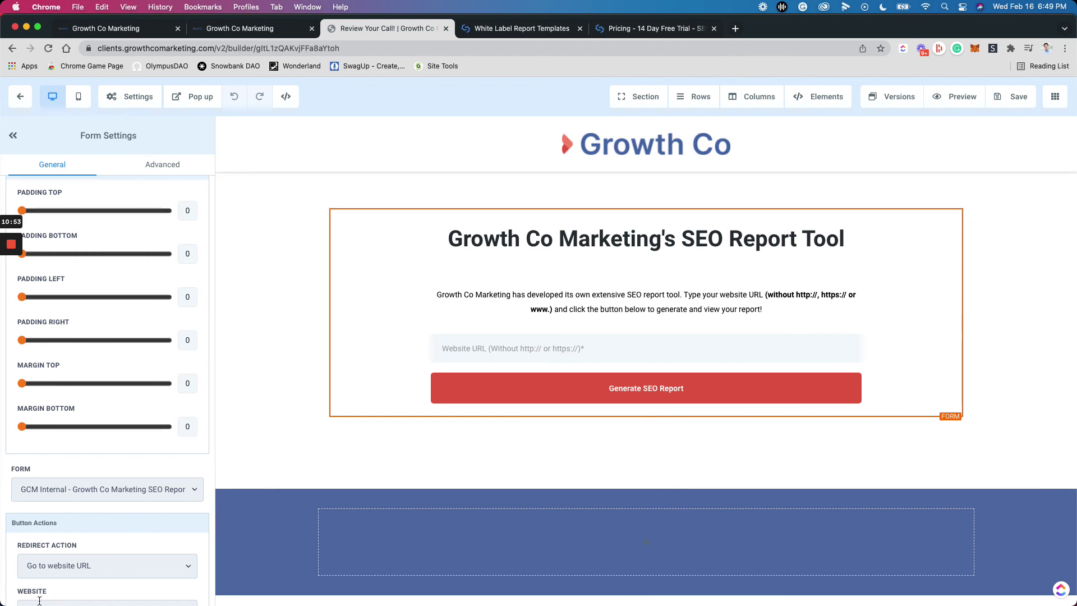
left_click(126, 28)
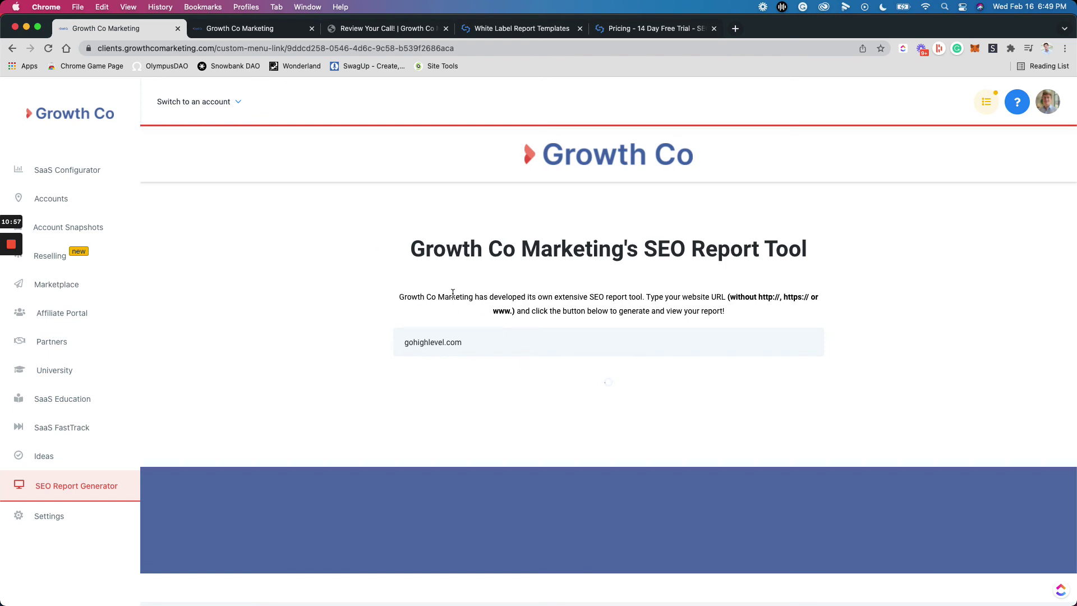
- Compare the funnel builder, form editor and SEO Report Generator pages, ending on SEOptimer's $19/$29/$59 pricing page
left_click(384, 26)
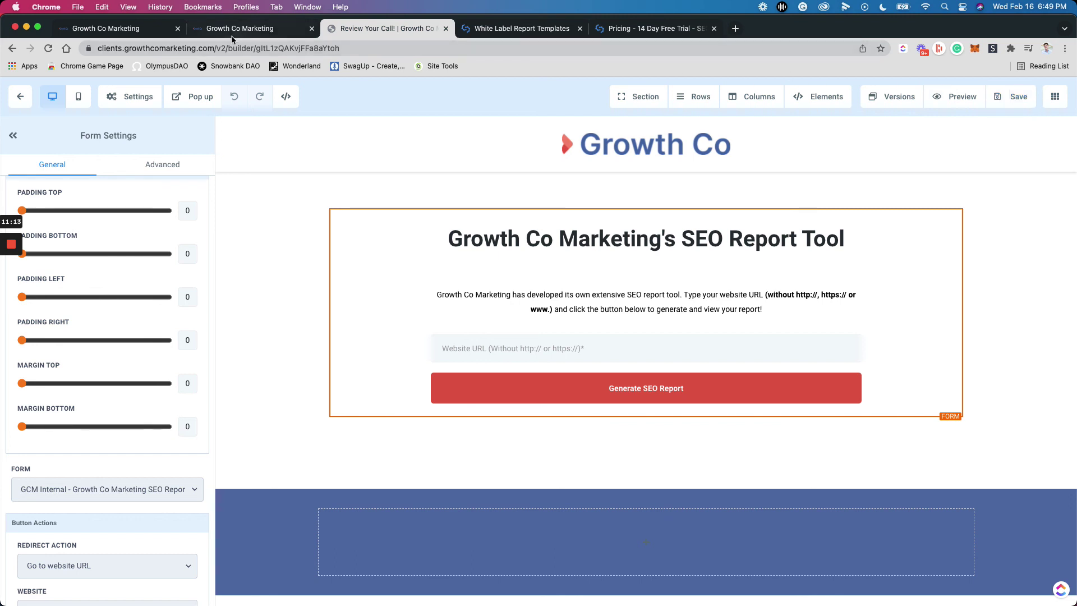
left_click(253, 29)
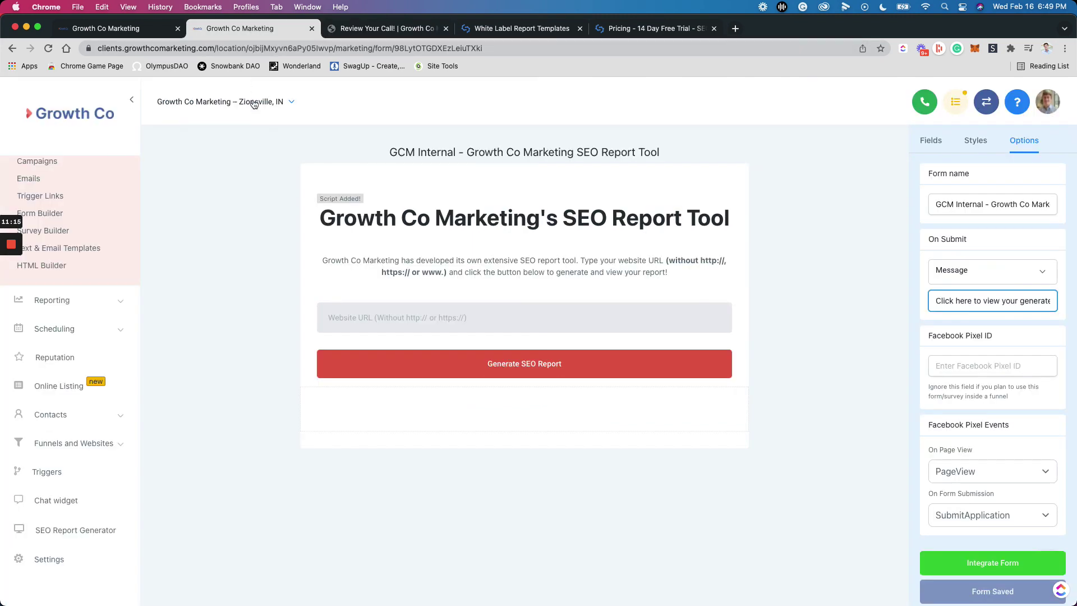
left_click(140, 28)
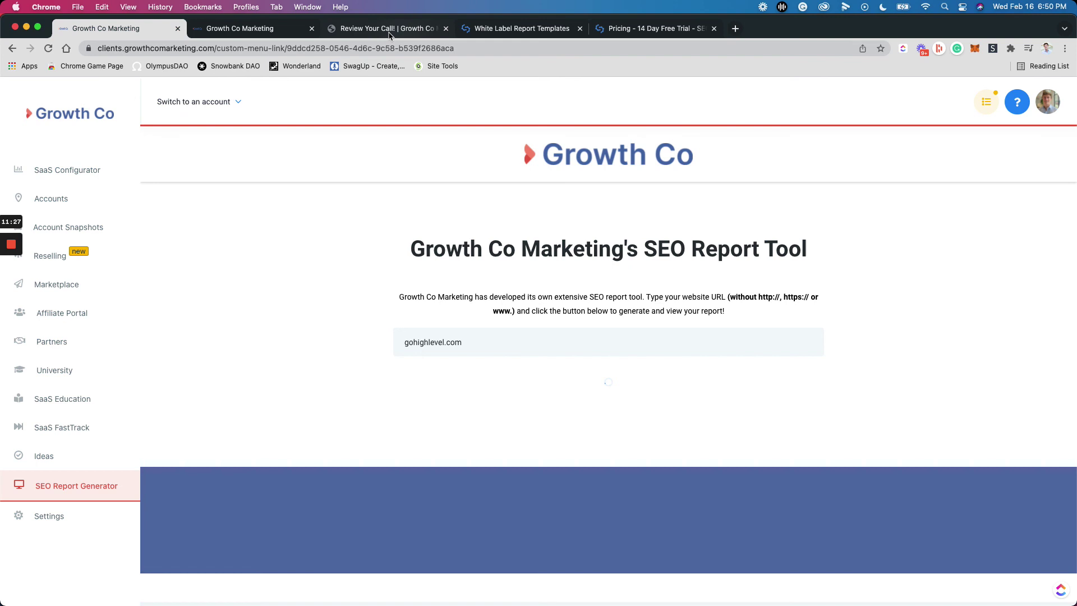
left_click(381, 28)
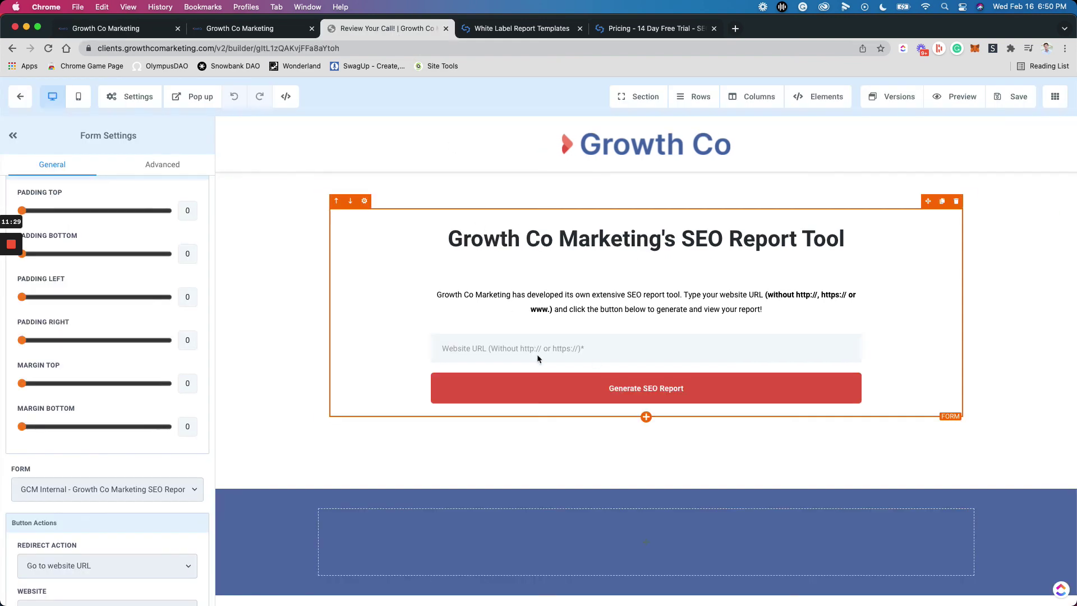
left_click(141, 28)
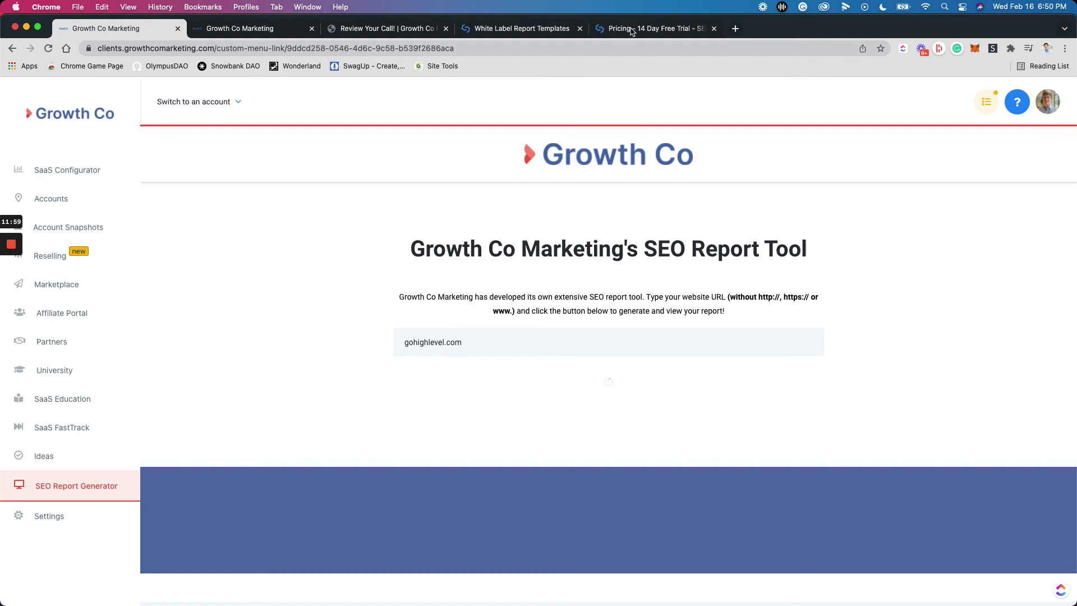
left_click(631, 29)
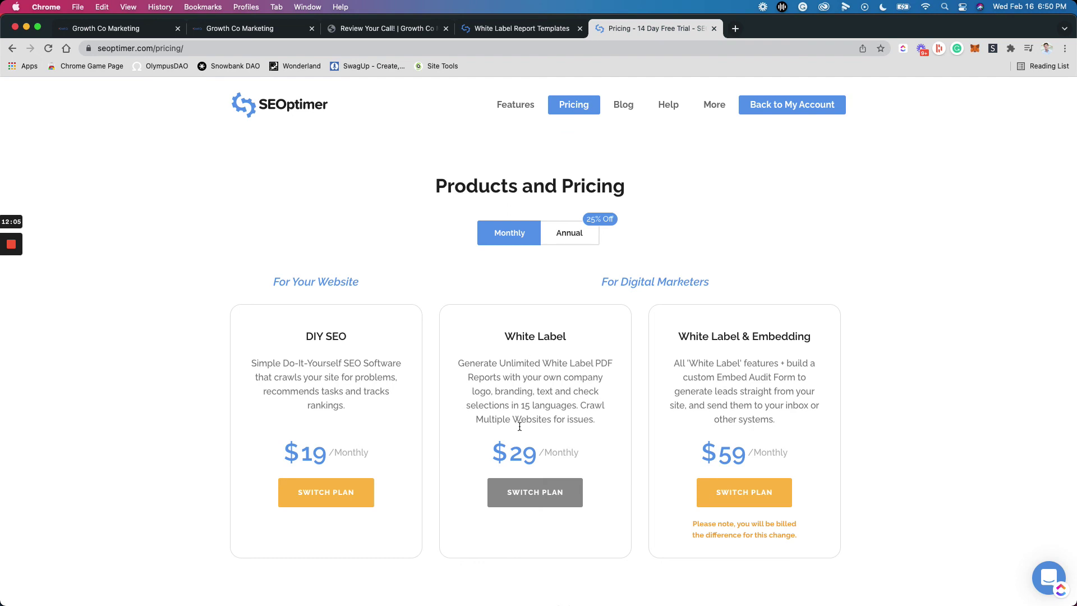
- Go back to the Growth Co Marketing SEO Report Tool page with gohighlevel.com still loading
left_click(129, 30)
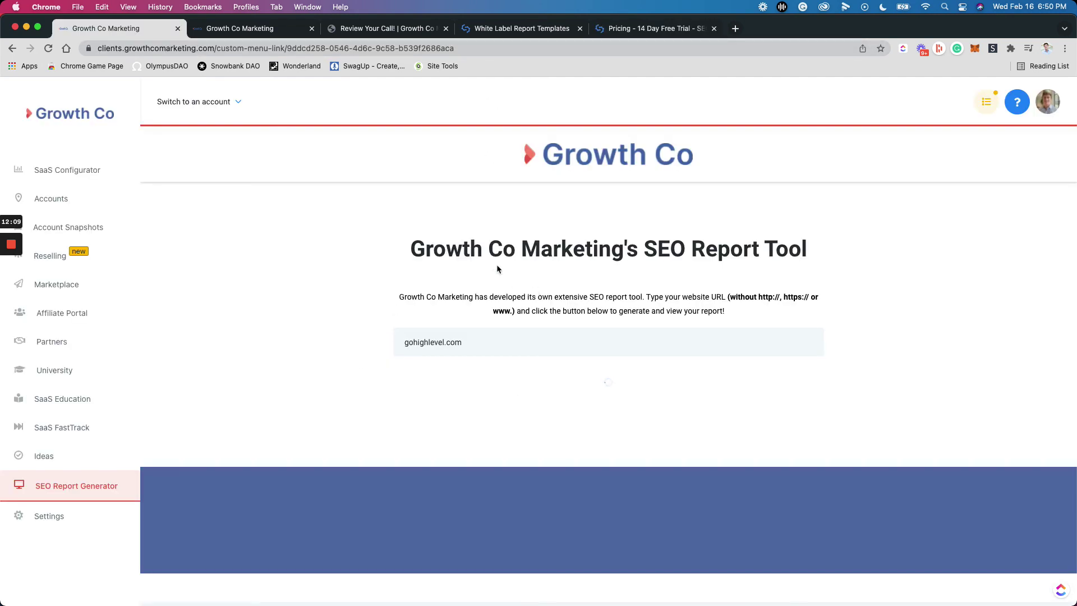